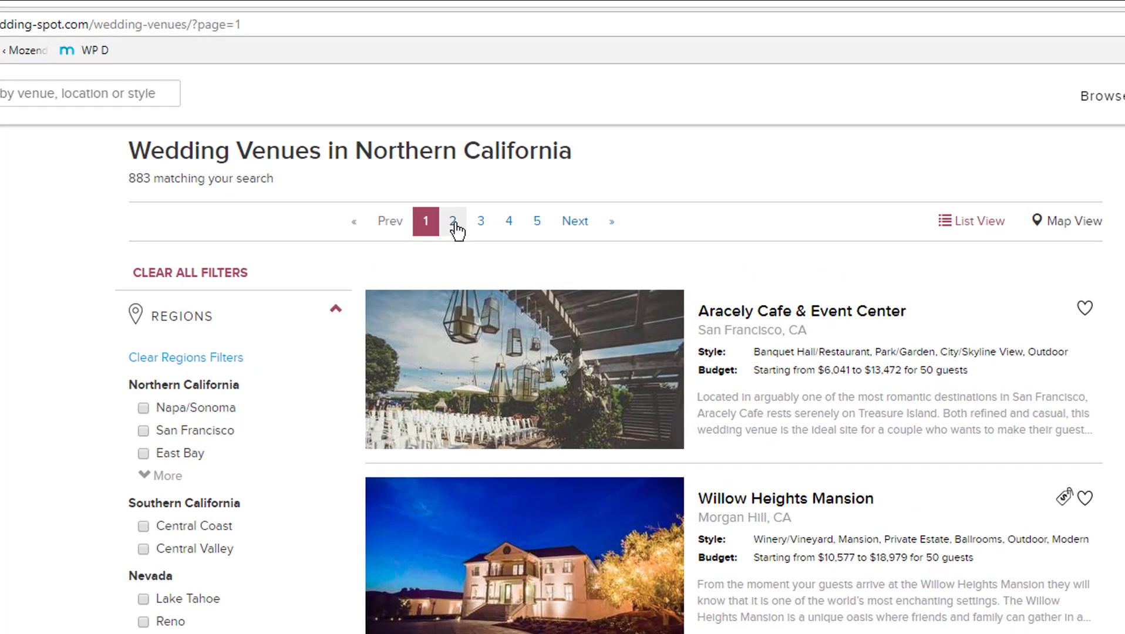
View page 2, page 3 and the last page of the venue results to examine how the URL's page number changes.
click(453, 224)
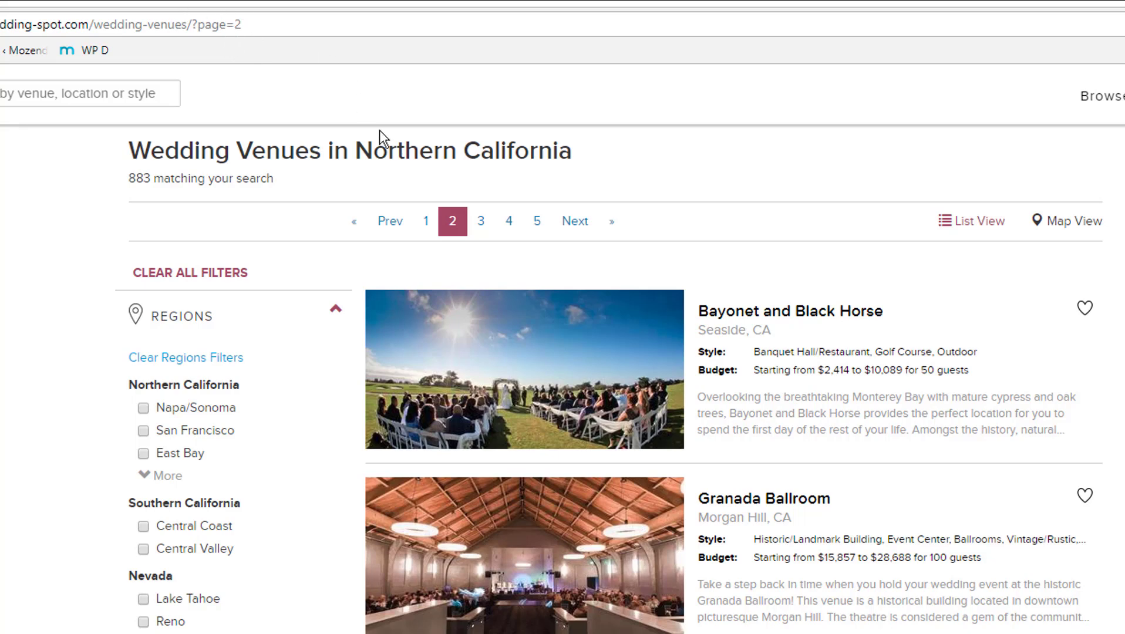
click(479, 223)
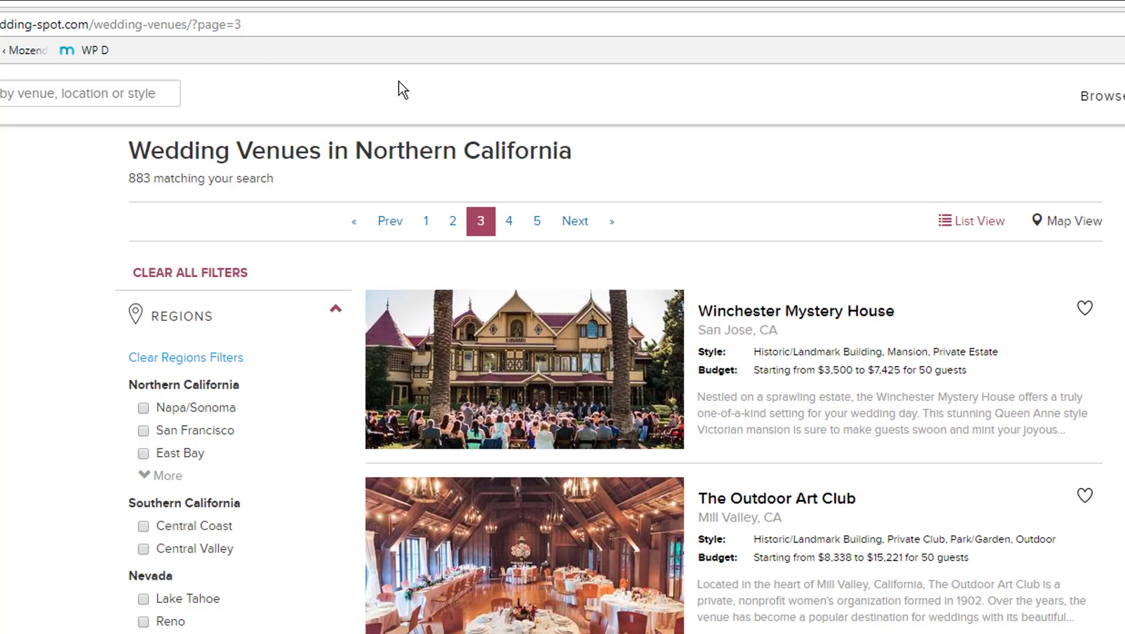
click(611, 227)
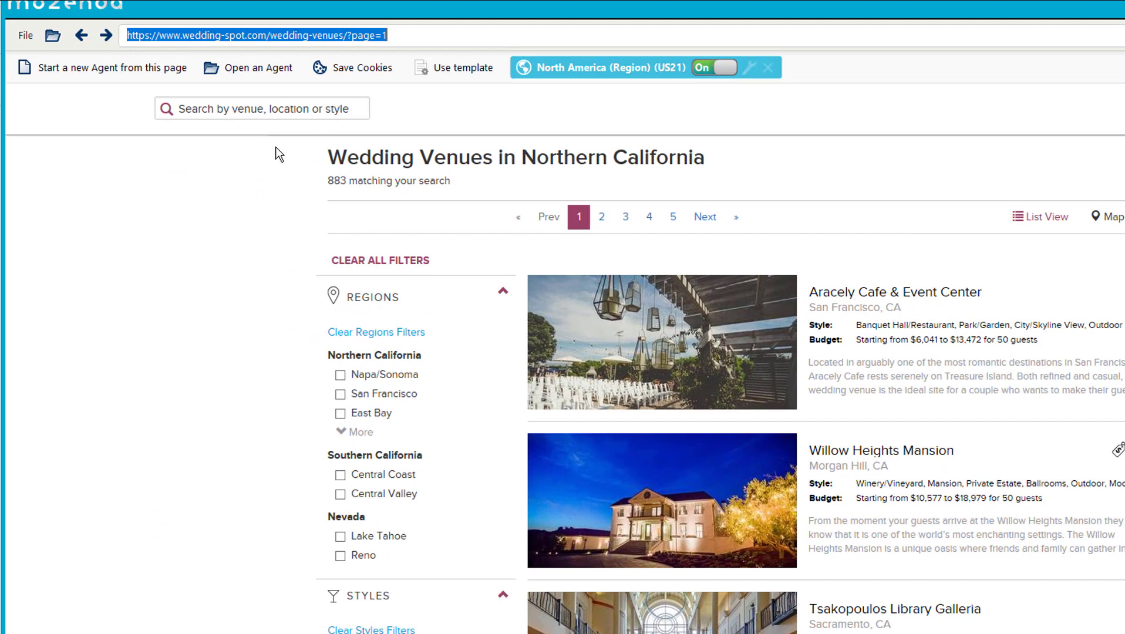
Start a new agent from the wedding venues page and begin an input list that takes its values from an imported file.
click(85, 73)
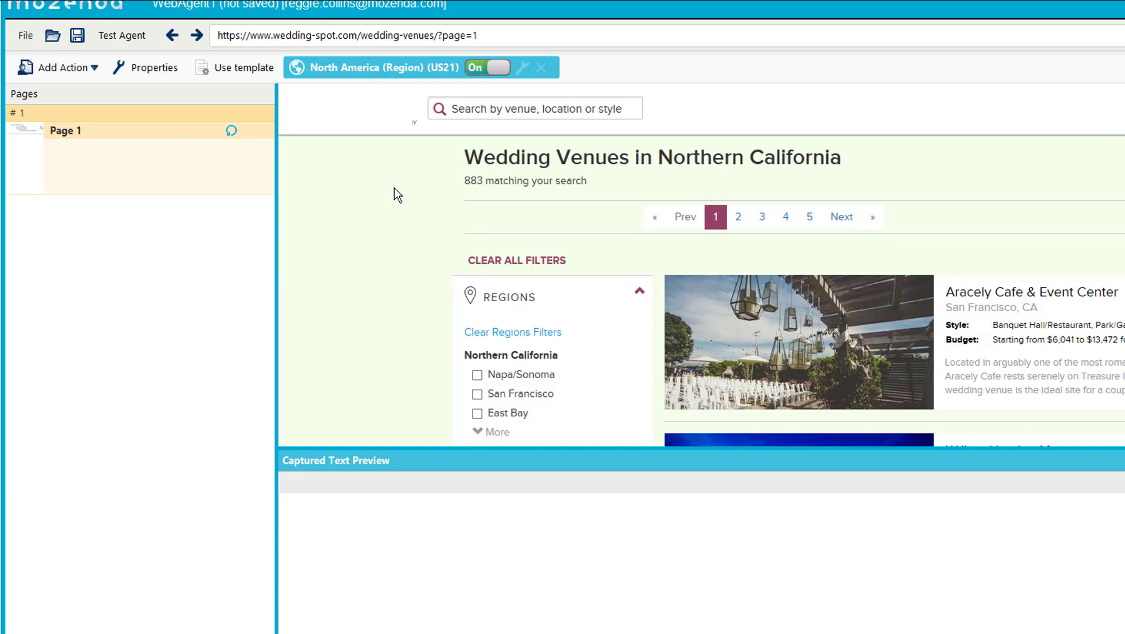
click(74, 76)
click(91, 374)
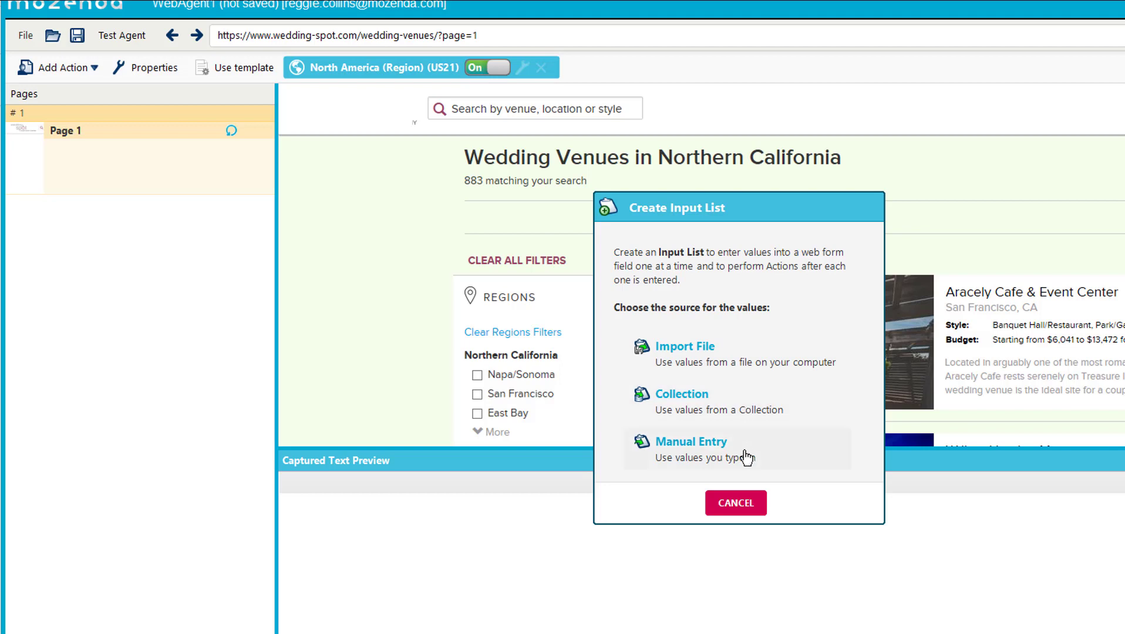
click(714, 366)
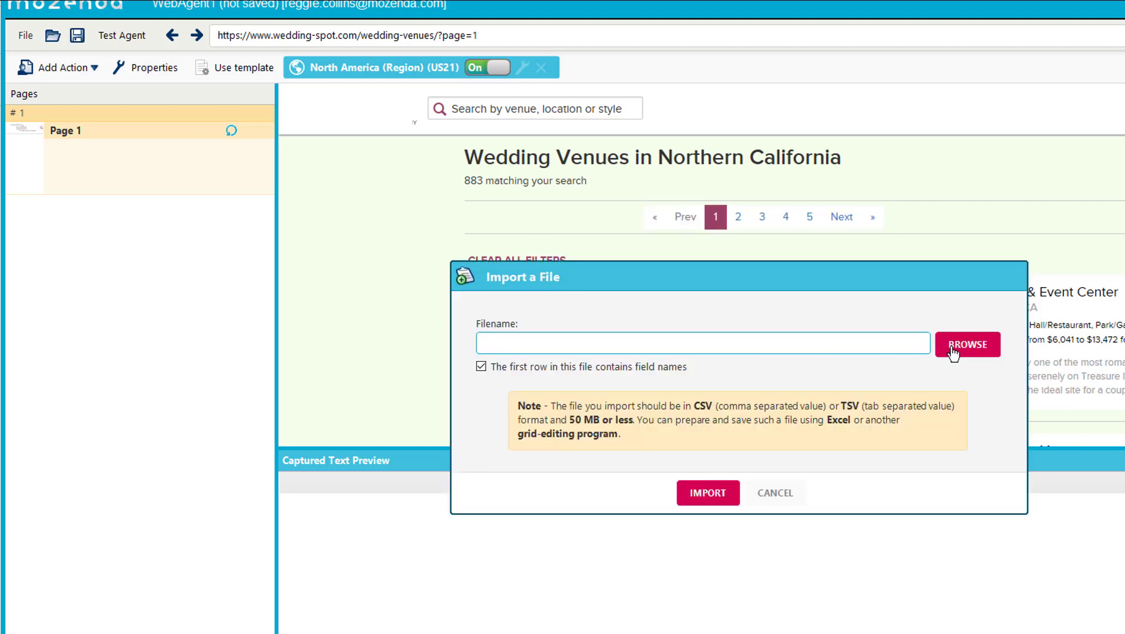
Import Page1-26.csv with its first row as field names and save it as the collection Page1-26.
click(984, 351)
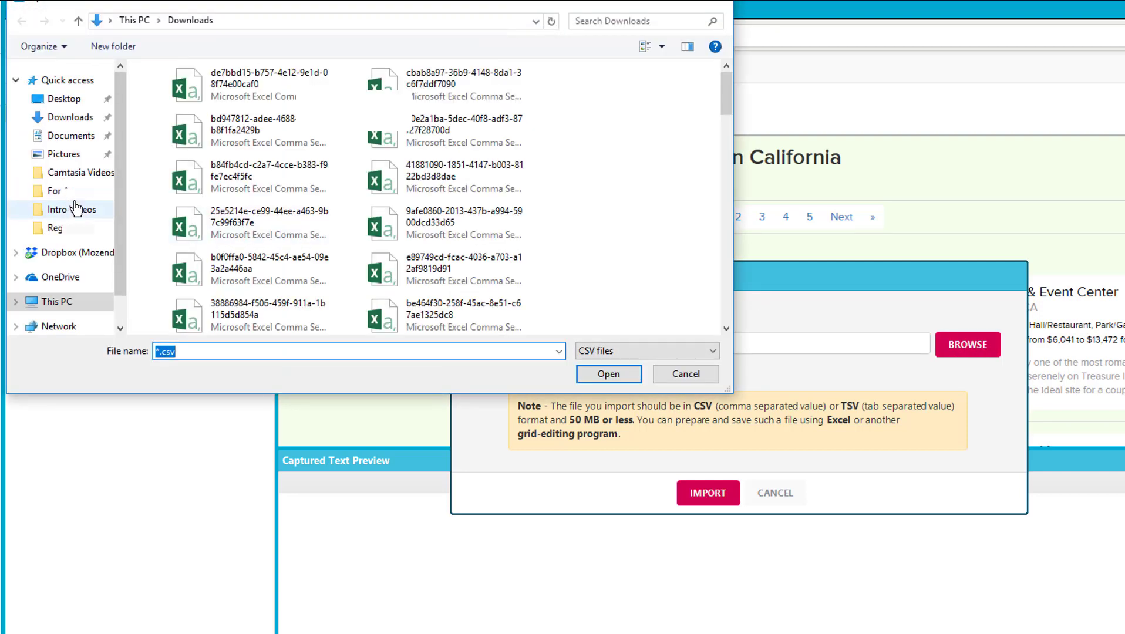
click(74, 234)
double_click(200, 229)
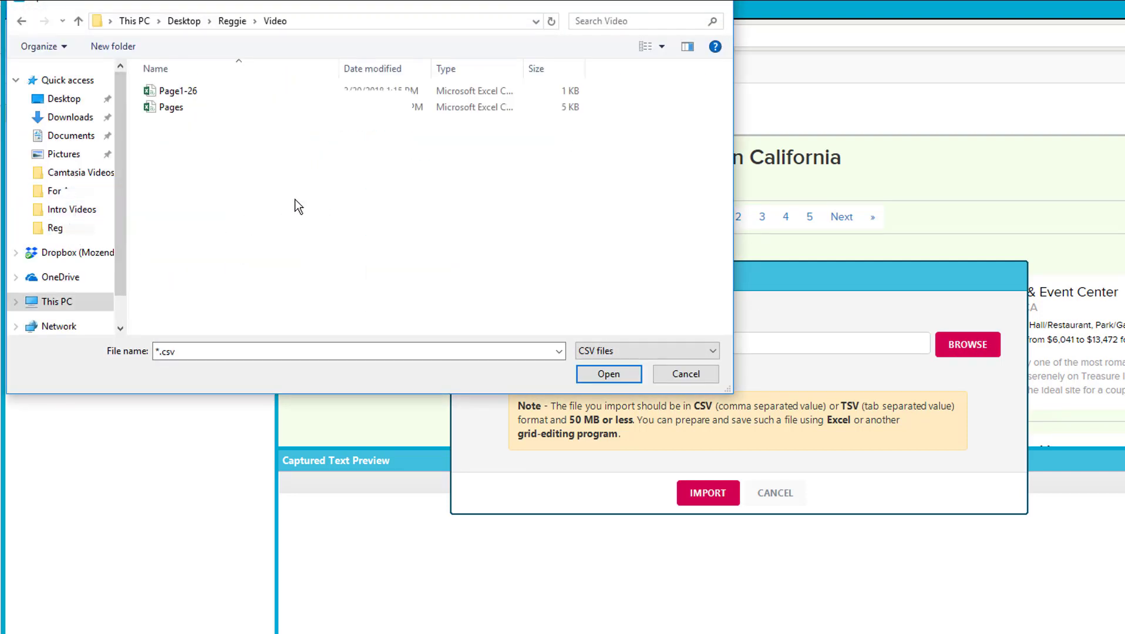
double_click(188, 94)
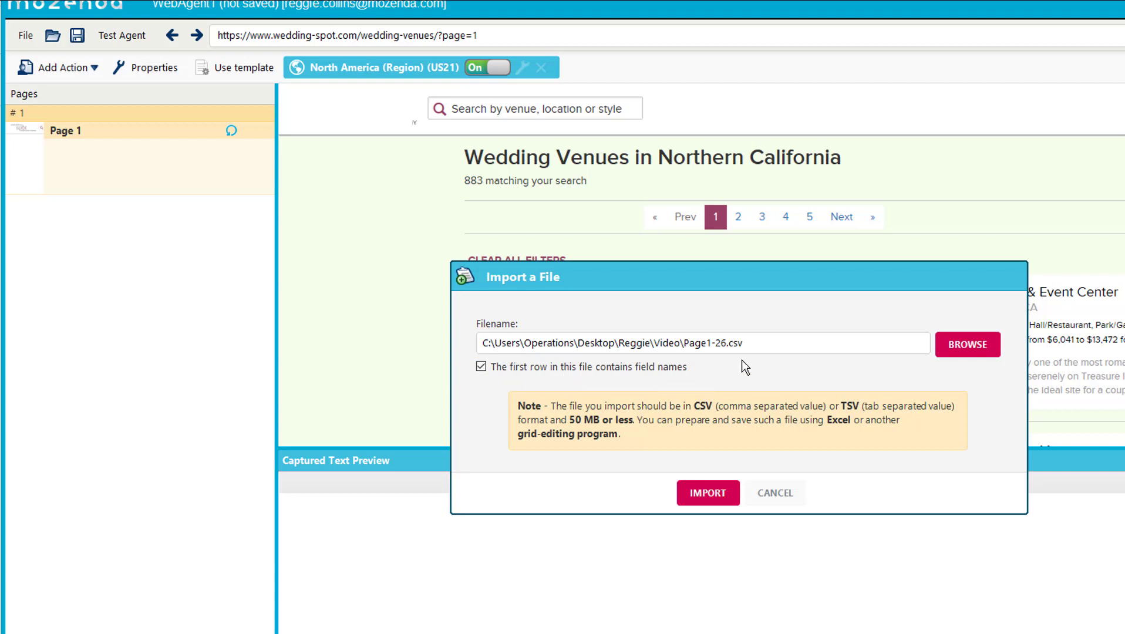
click(719, 482)
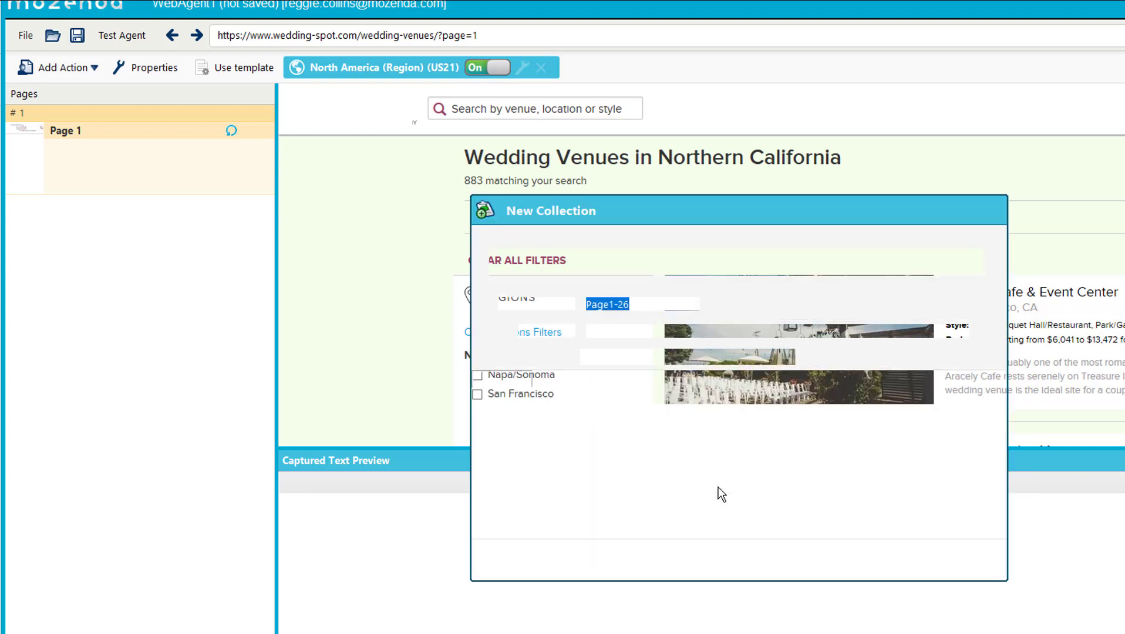
click(710, 561)
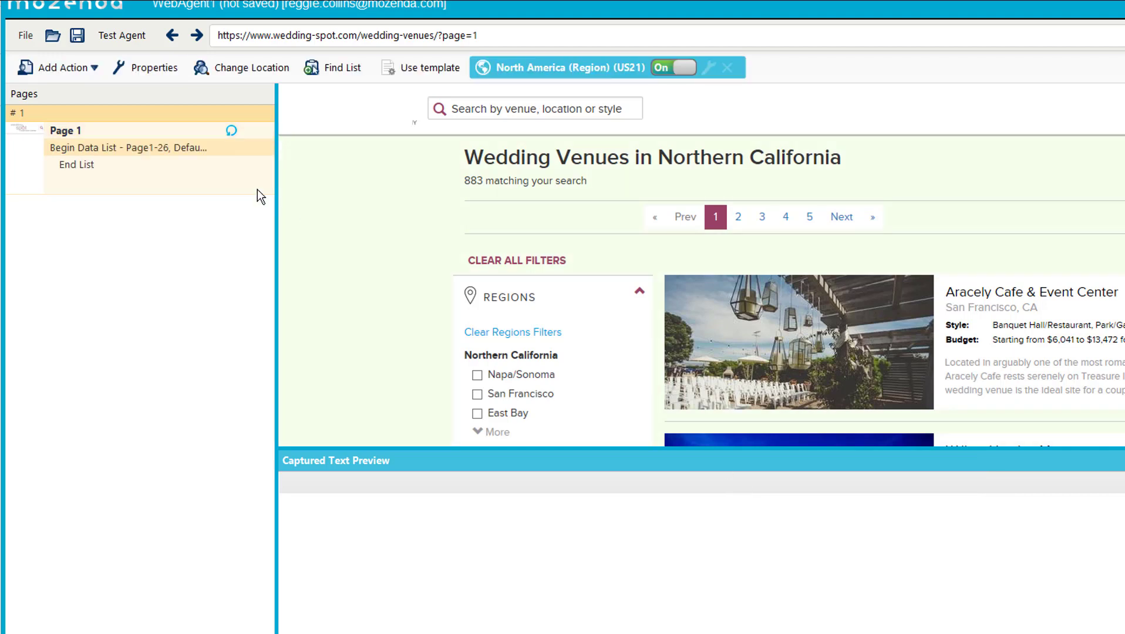
Review the page numbers included in the Page1-26 data list and leave its settings without saving.
click(142, 150)
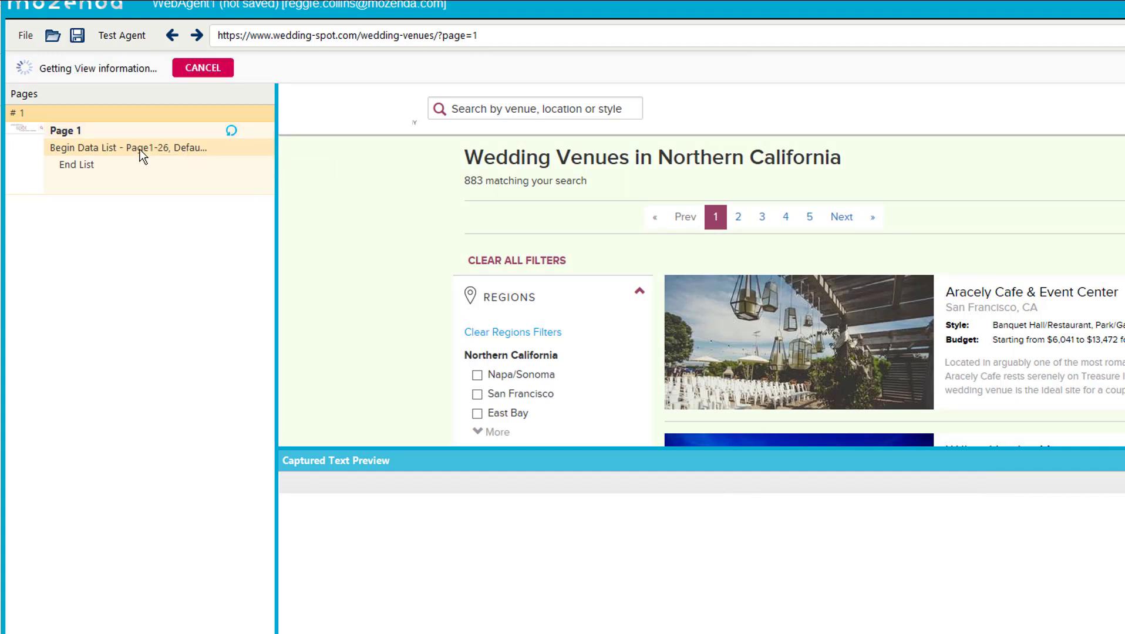
scroll(124, 300, down, 6)
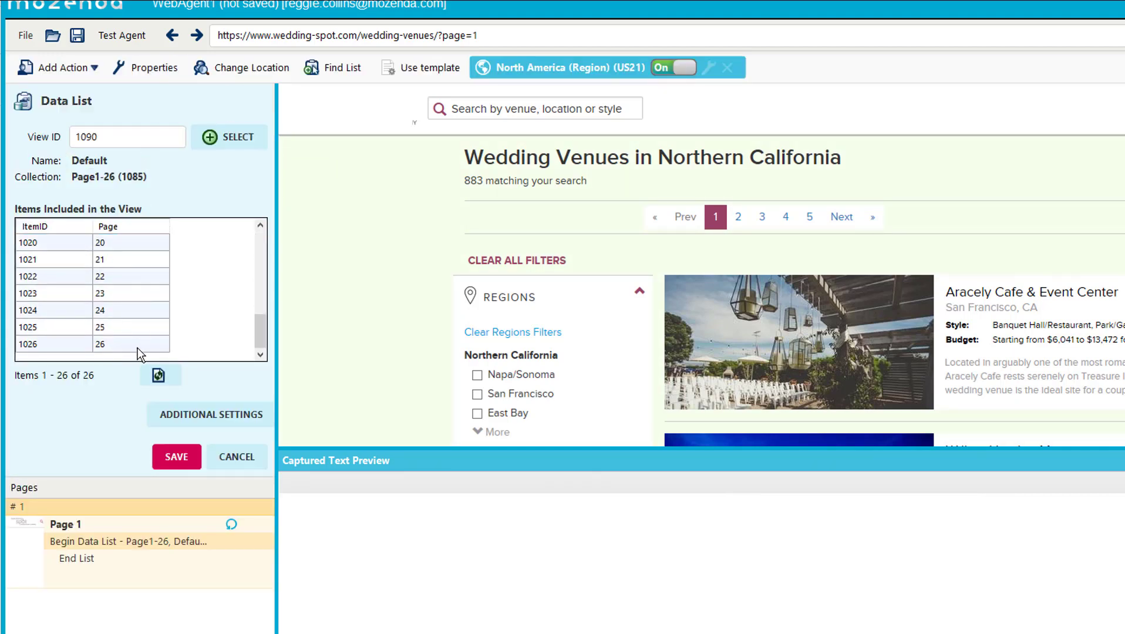
scroll(140, 329, up, 6)
click(237, 457)
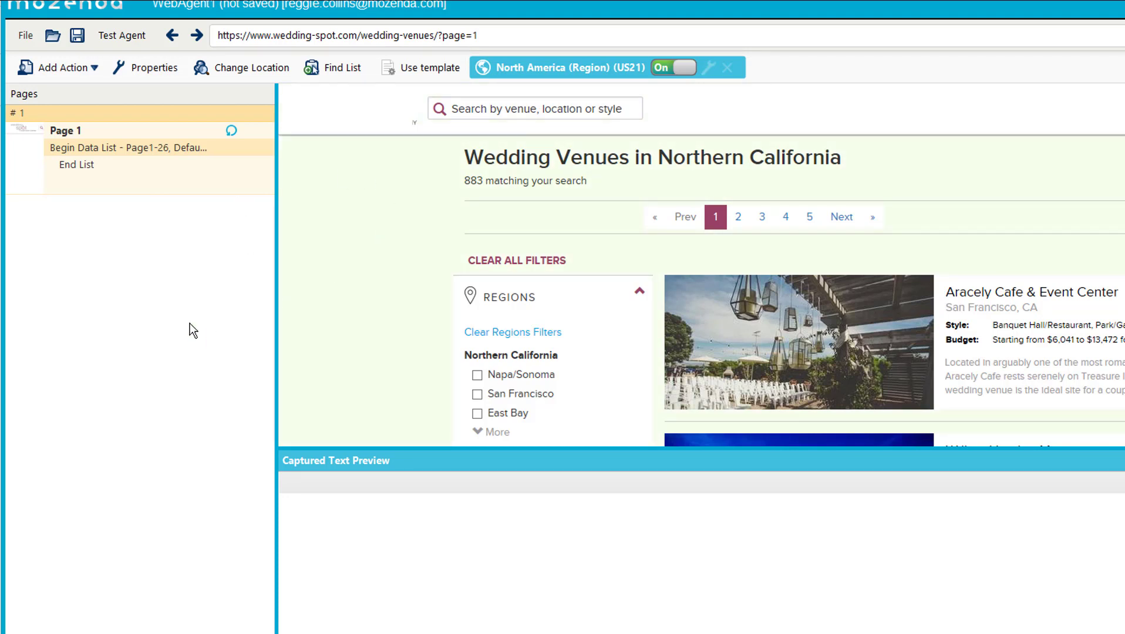
click(74, 74)
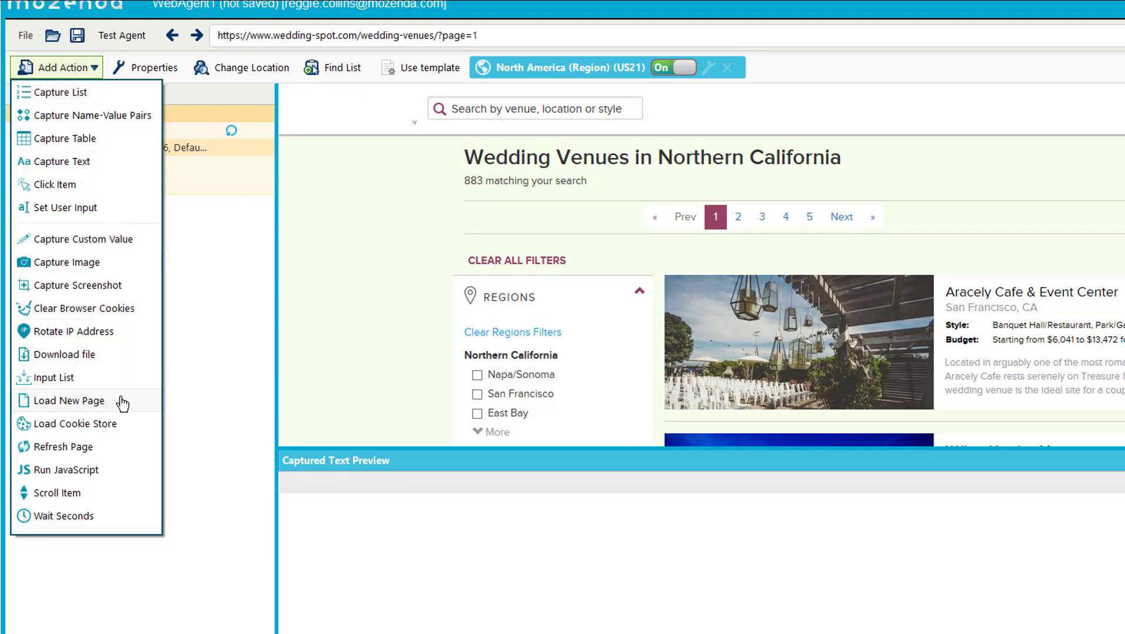
click(123, 404)
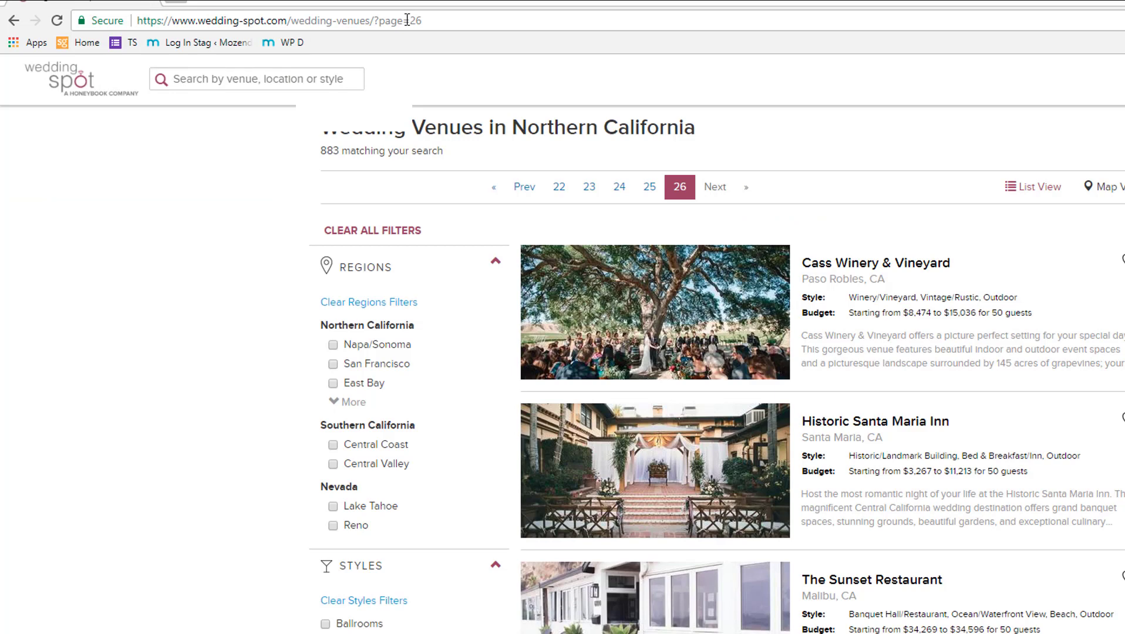
drag(414, 23, 137, 21)
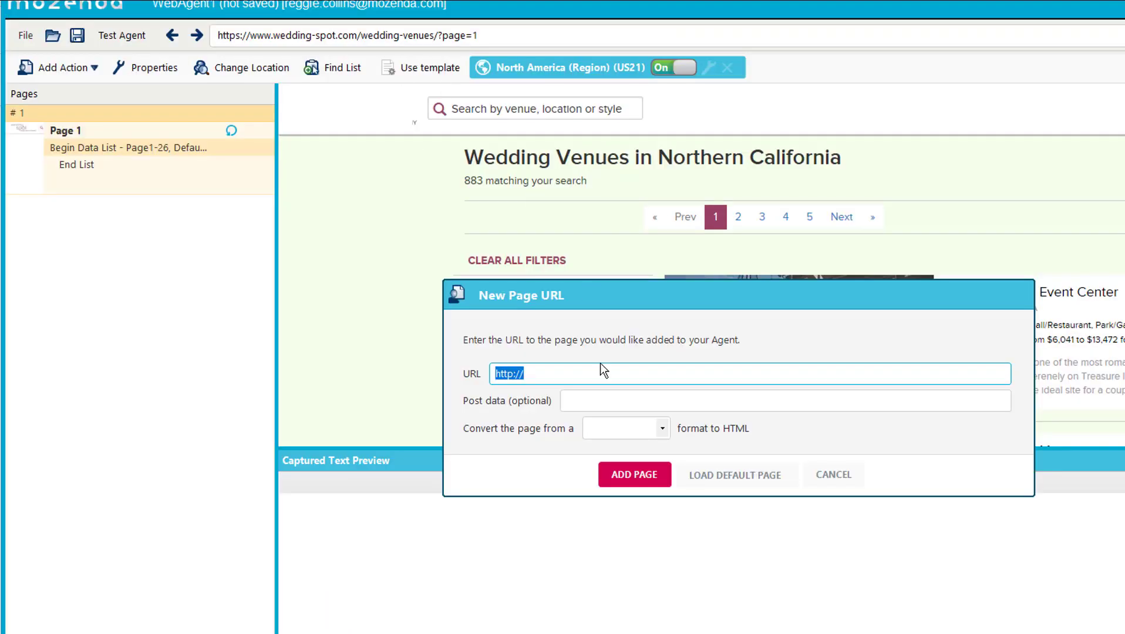
text(https://www.wedding-spot.com/wedding-venues/?page=)
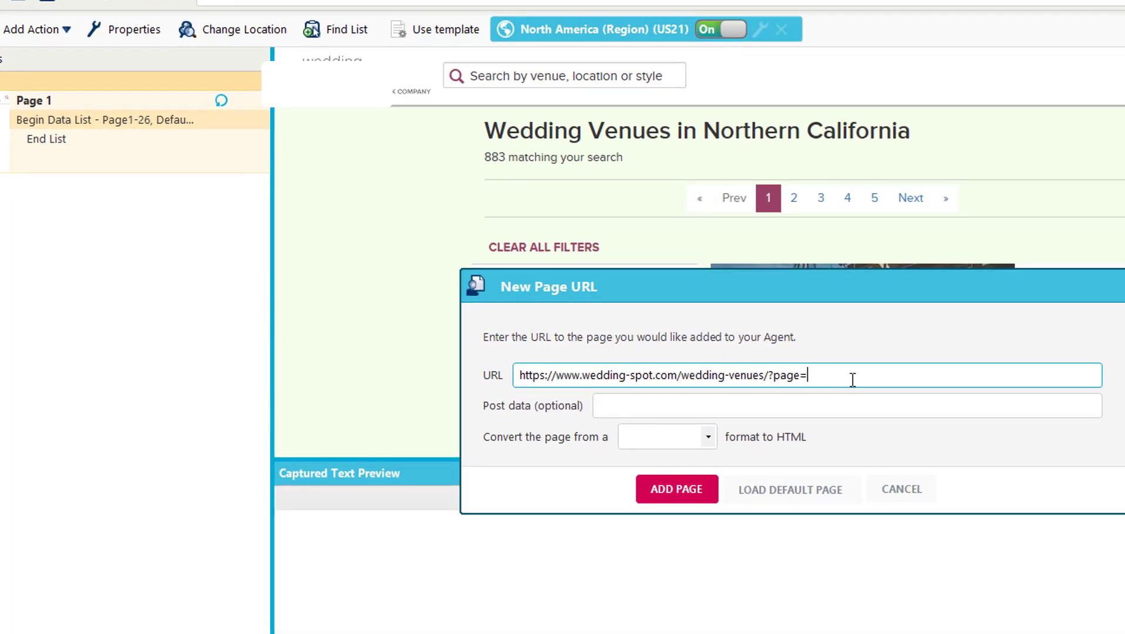
text(%%)
key(Left)
text(Page)
click(653, 487)
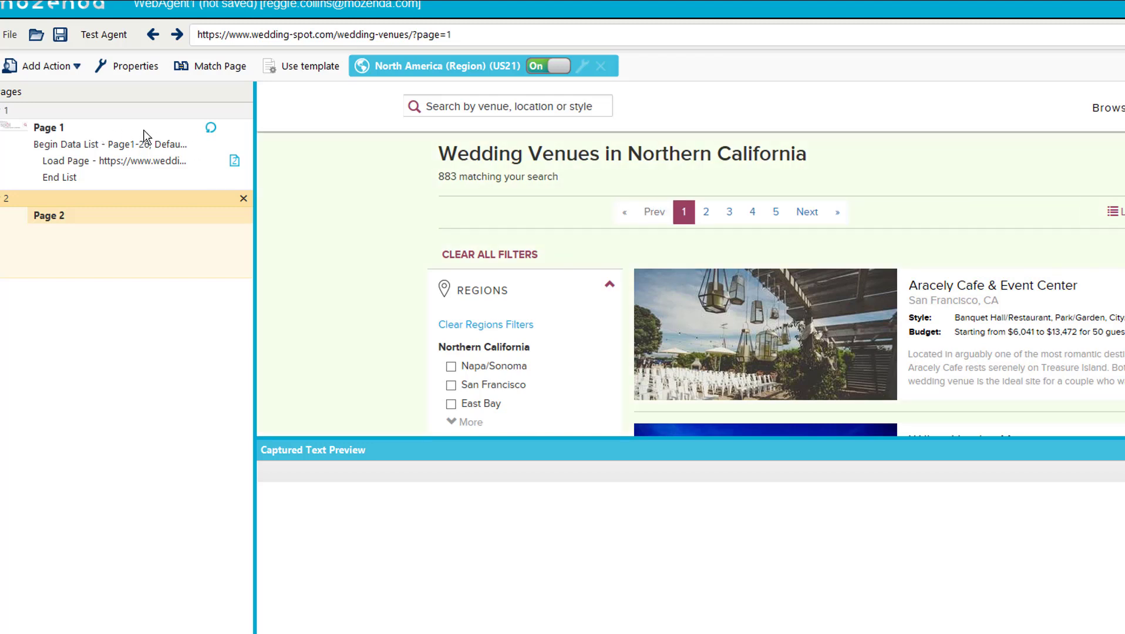
Capture the venue titles on Page 2 as a list named Vendor Name and look through the captured values.
click(1004, 287)
click(1019, 429)
scroll(939, 365, down, 2)
click(982, 340)
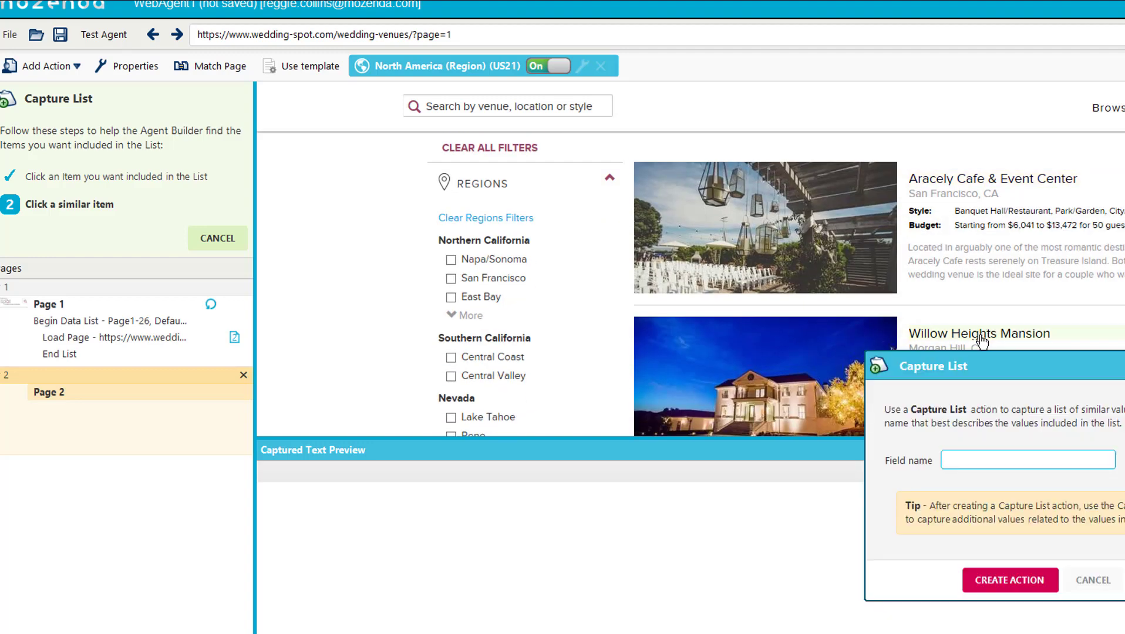
text(Vendor Name)
key(Return)
scroll(596, 572, down, 7)
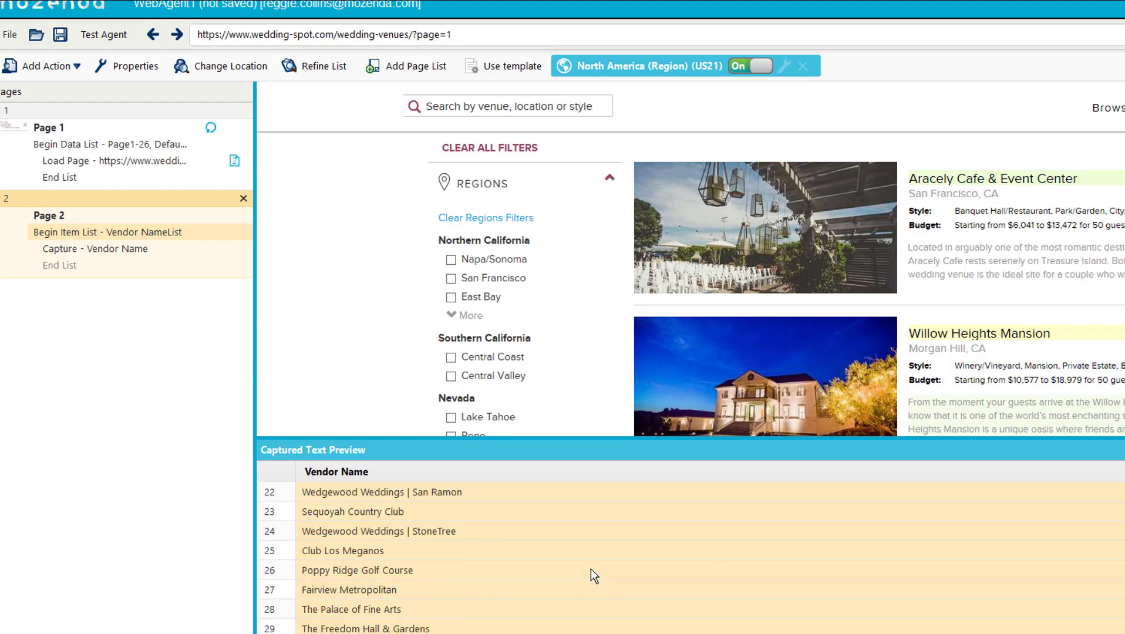
scroll(595, 565, down, 1)
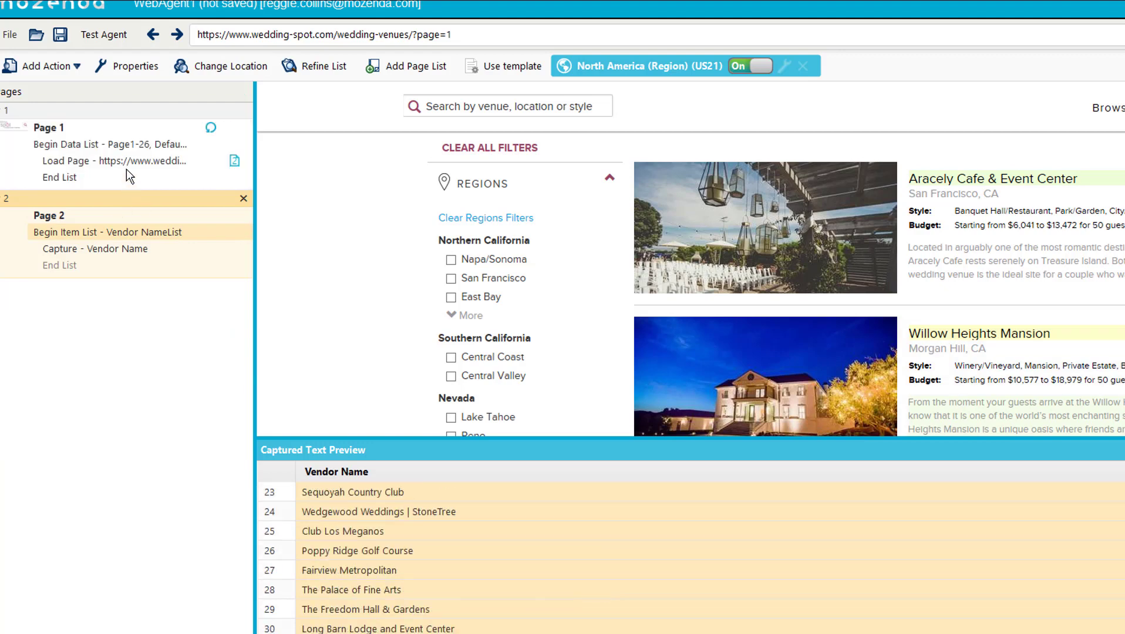
Delete Page 2 and the Page1-26 data list from the agent.
click(126, 144)
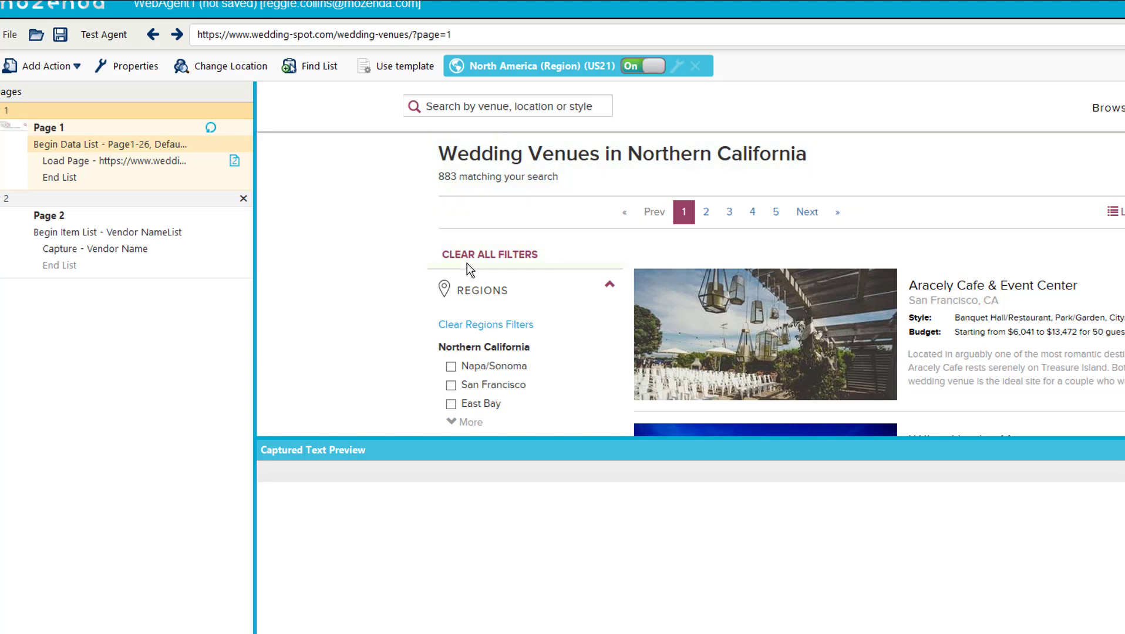
click(248, 200)
click(660, 448)
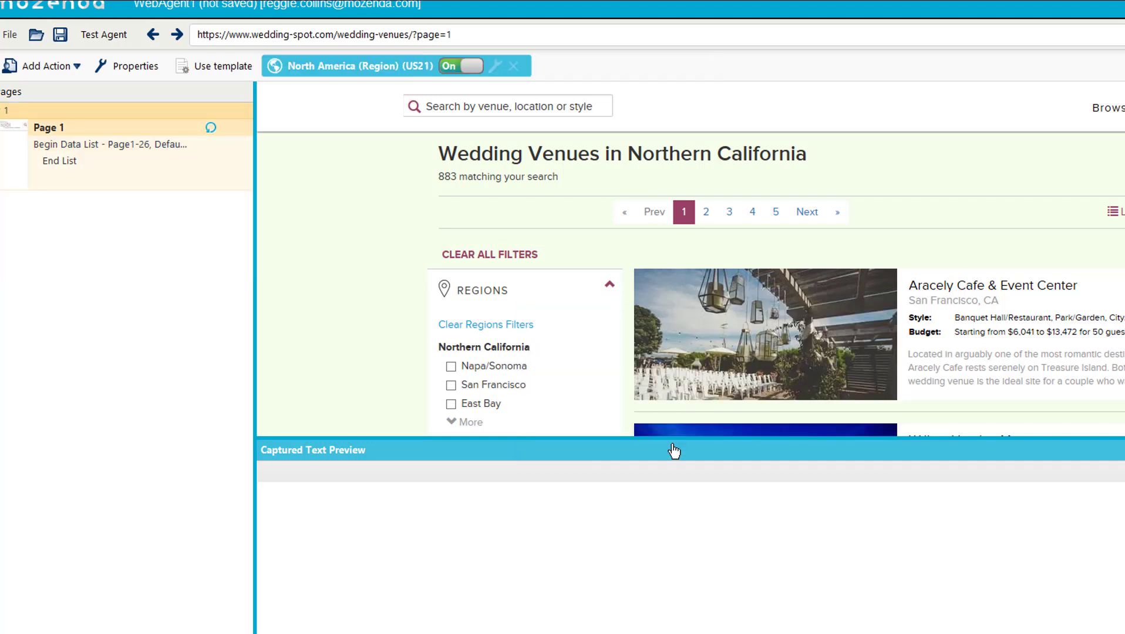
click(113, 147)
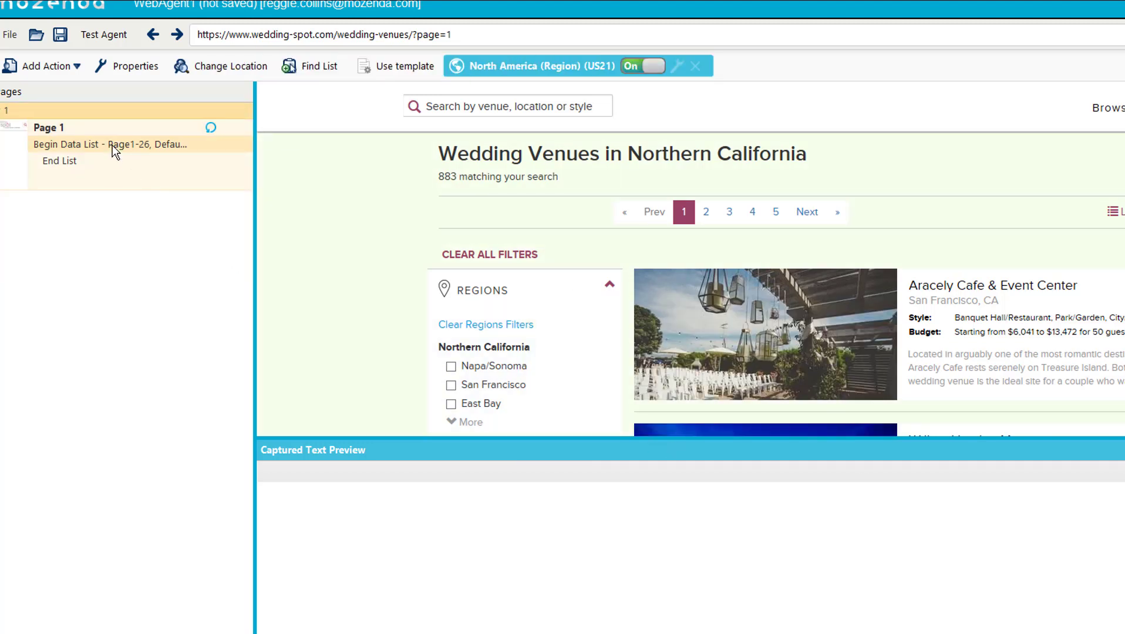
right_click(113, 145)
click(161, 257)
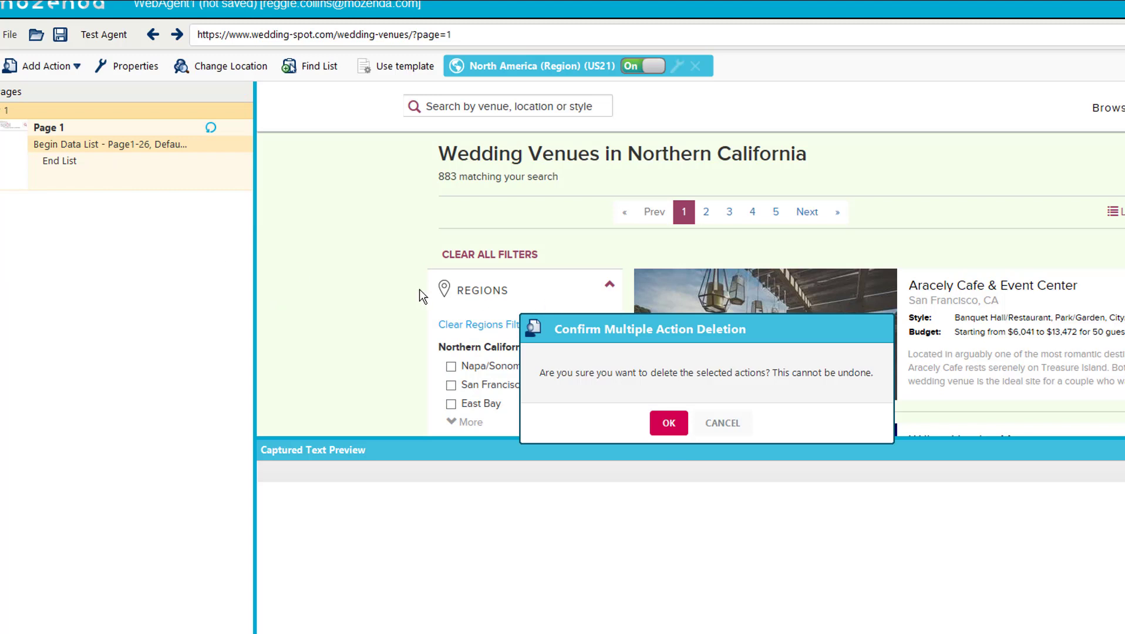
click(669, 424)
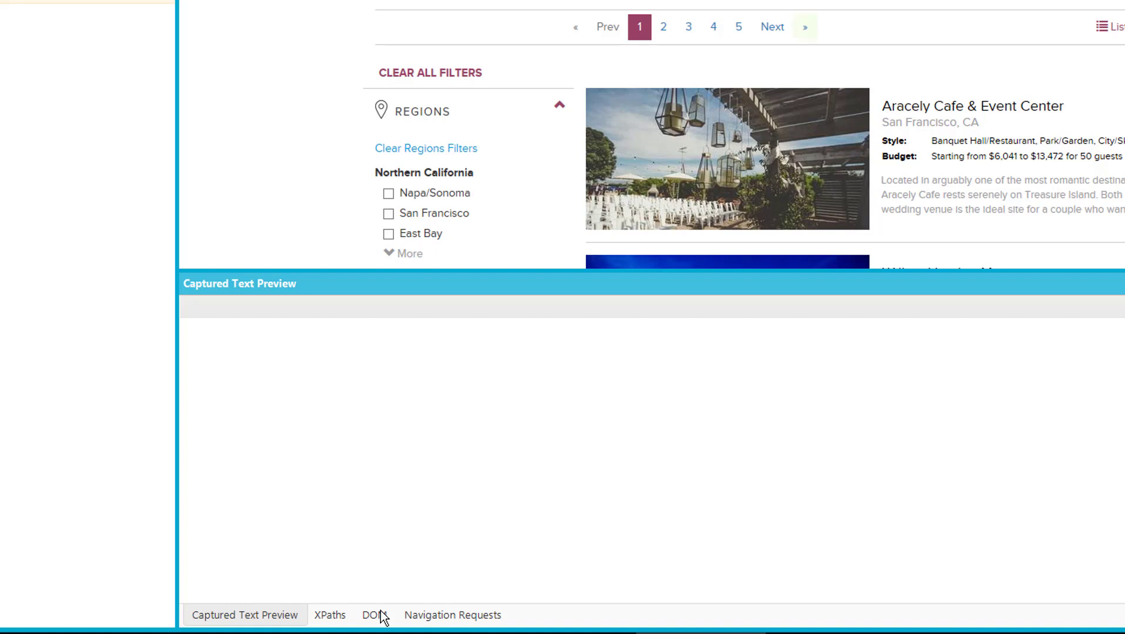
Create a Capture Text action named TotalPage on the last-page link's element in the DOM and open it for refining.
click(379, 615)
scroll(822, 449, down, 1)
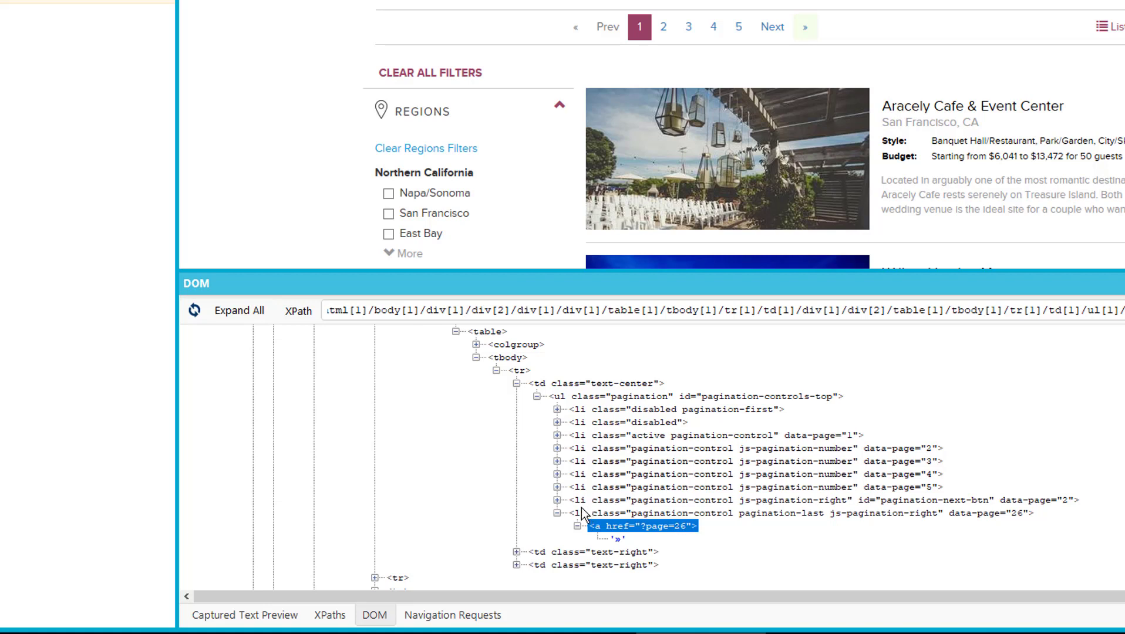
click(675, 527)
click(677, 507)
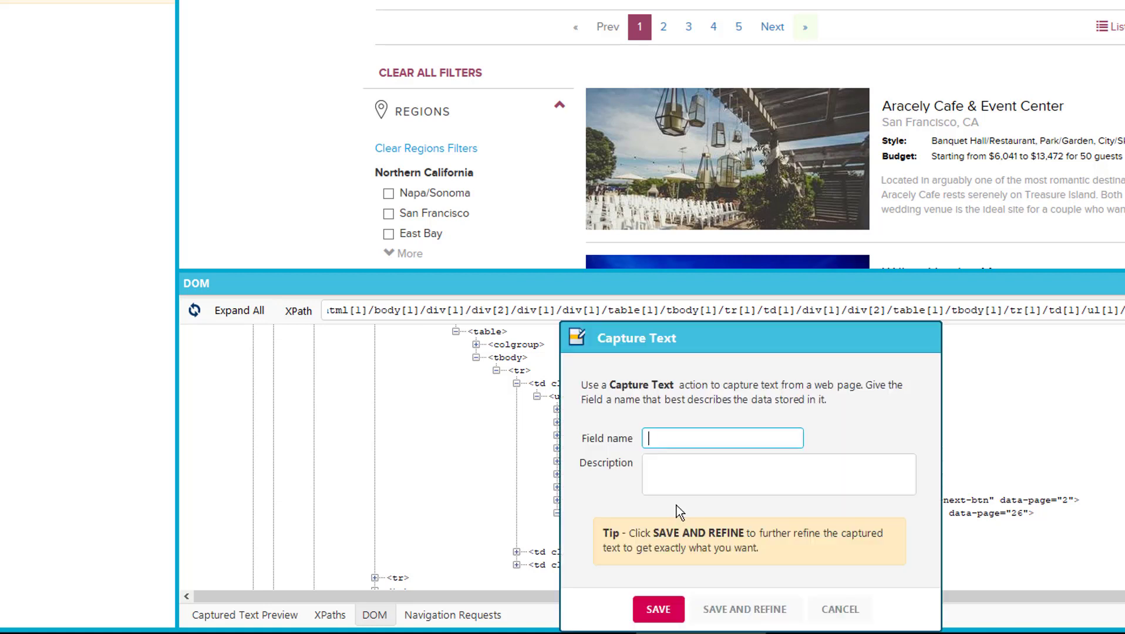
text(T)
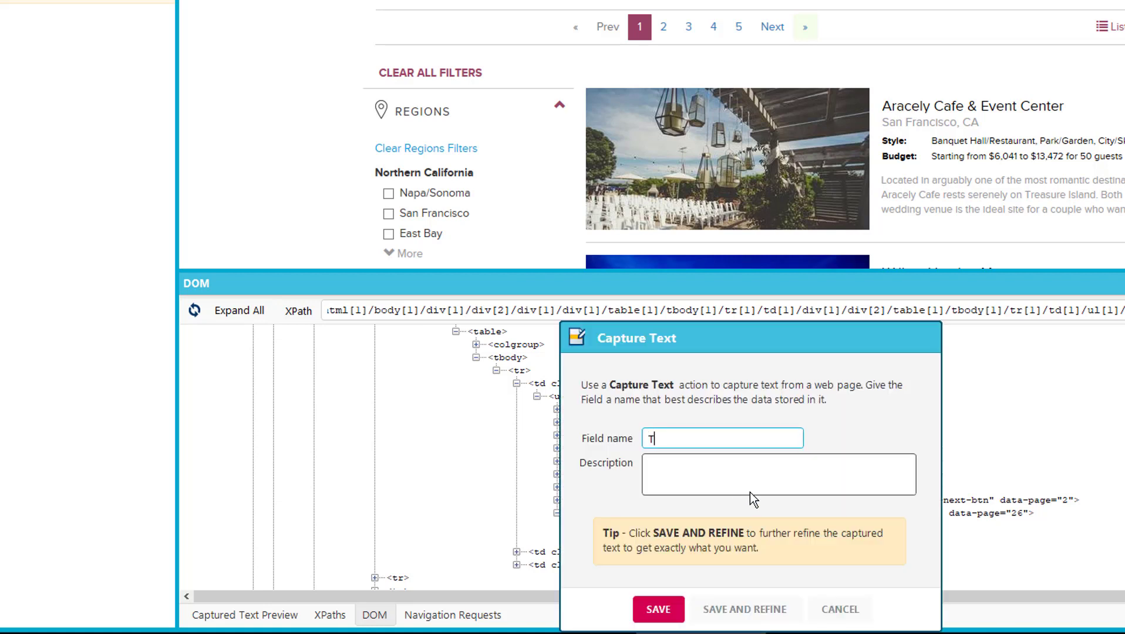
text(otal)
text(Page)
click(725, 616)
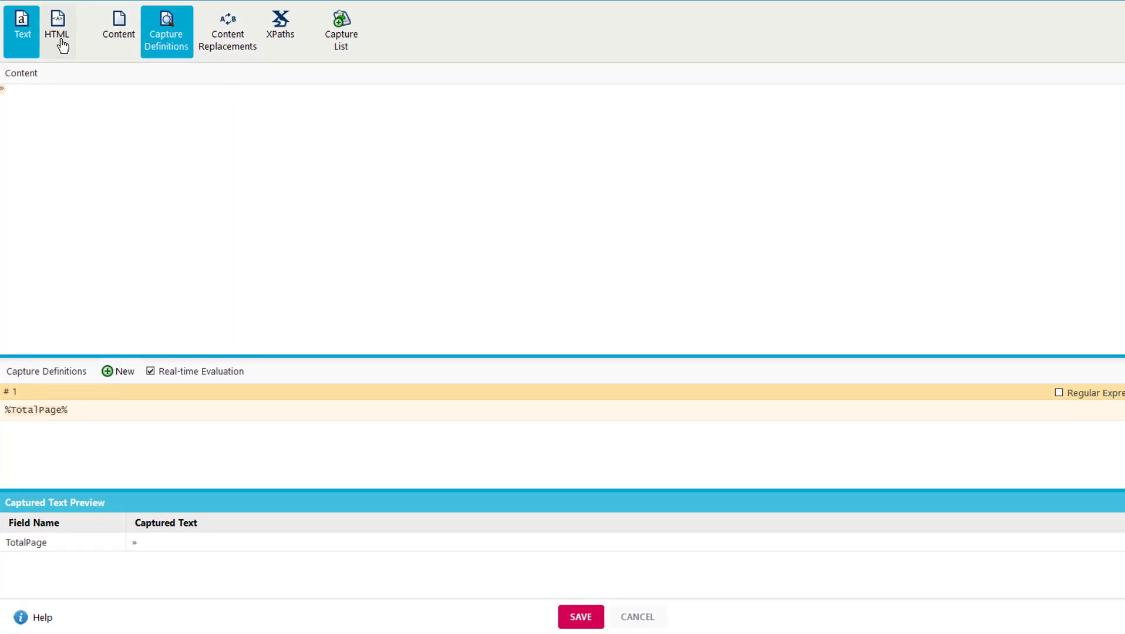
Switch the capture source to HTML and set the capture definition to page=%TotalPage%".
click(62, 43)
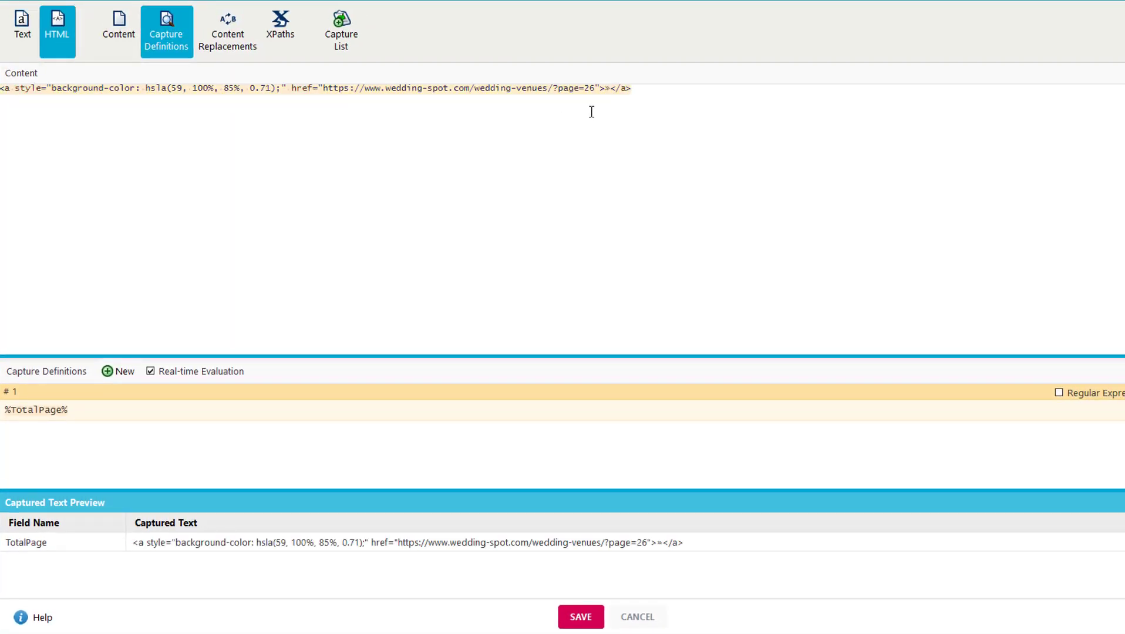
double_click(12, 409)
click(18, 374)
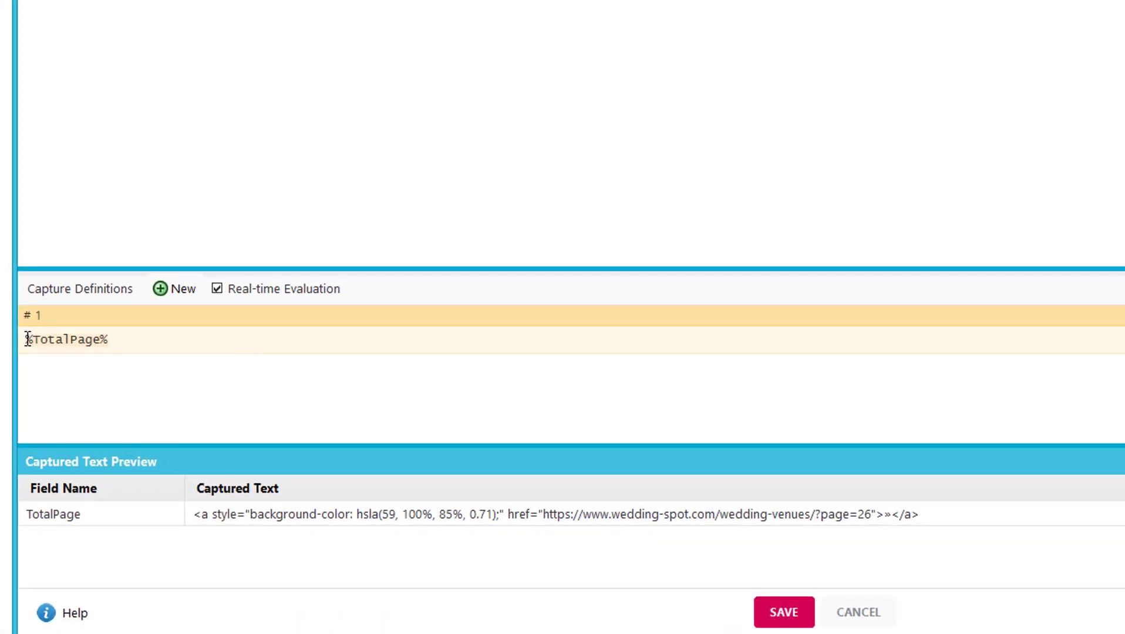
text(page)
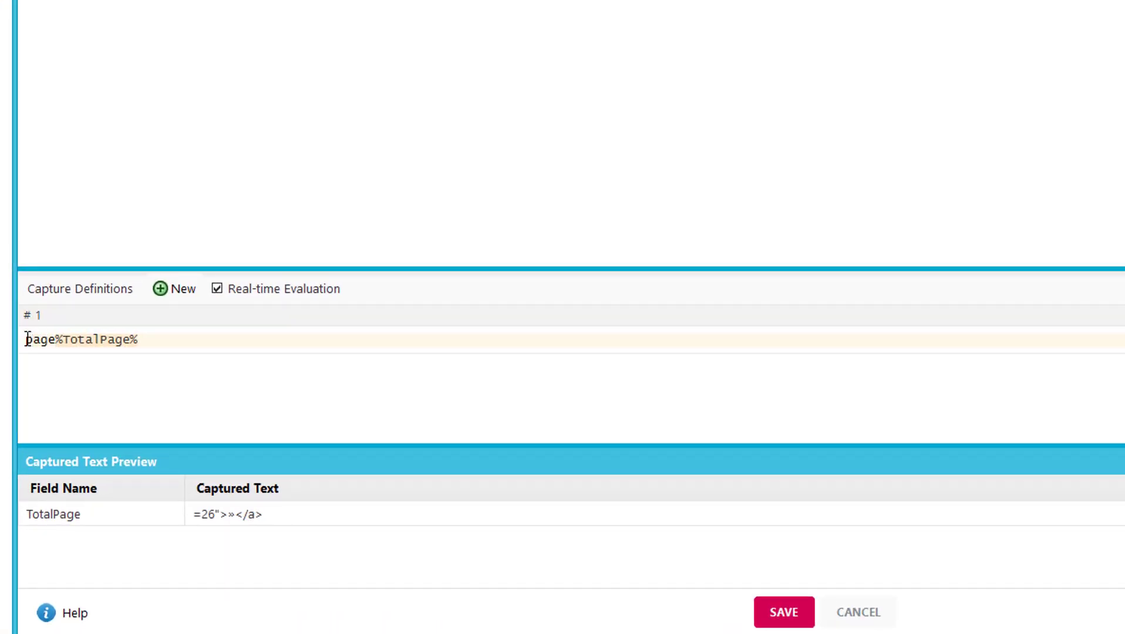
text(=)
key(End)
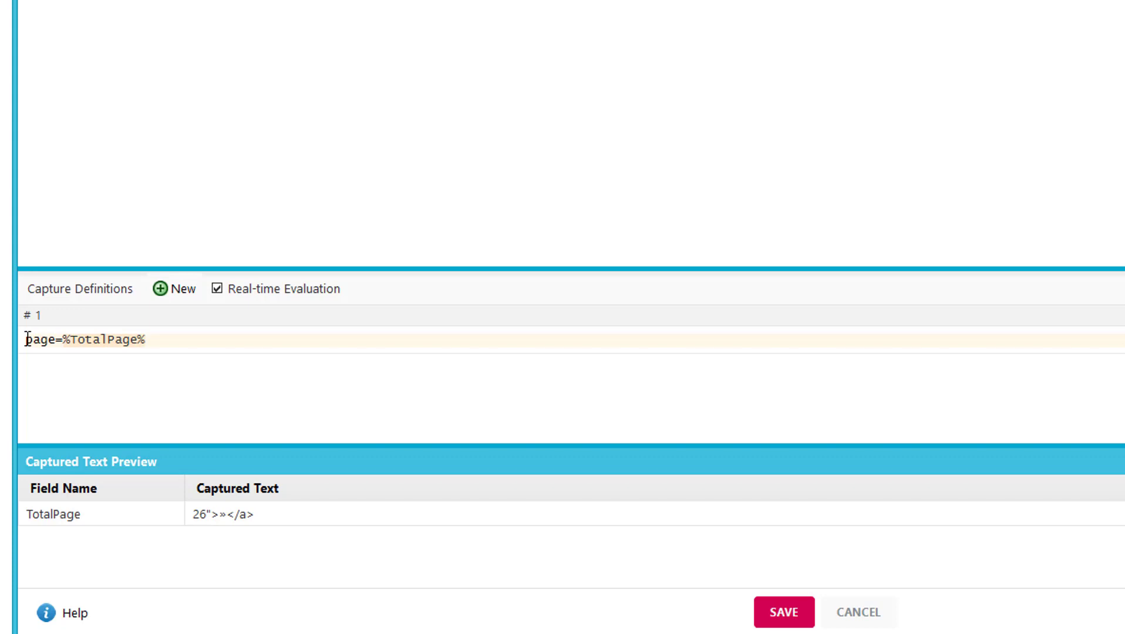
text(")
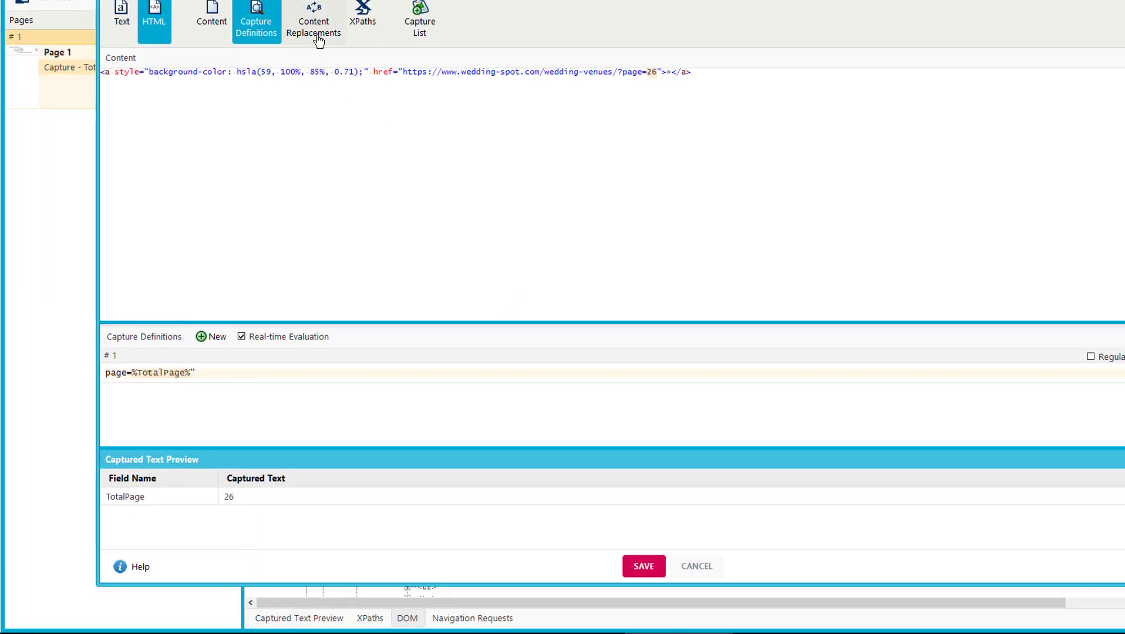
Add a Text Replacement content replacement with Regular Expression enabled that finds page=(\d+)".
click(319, 41)
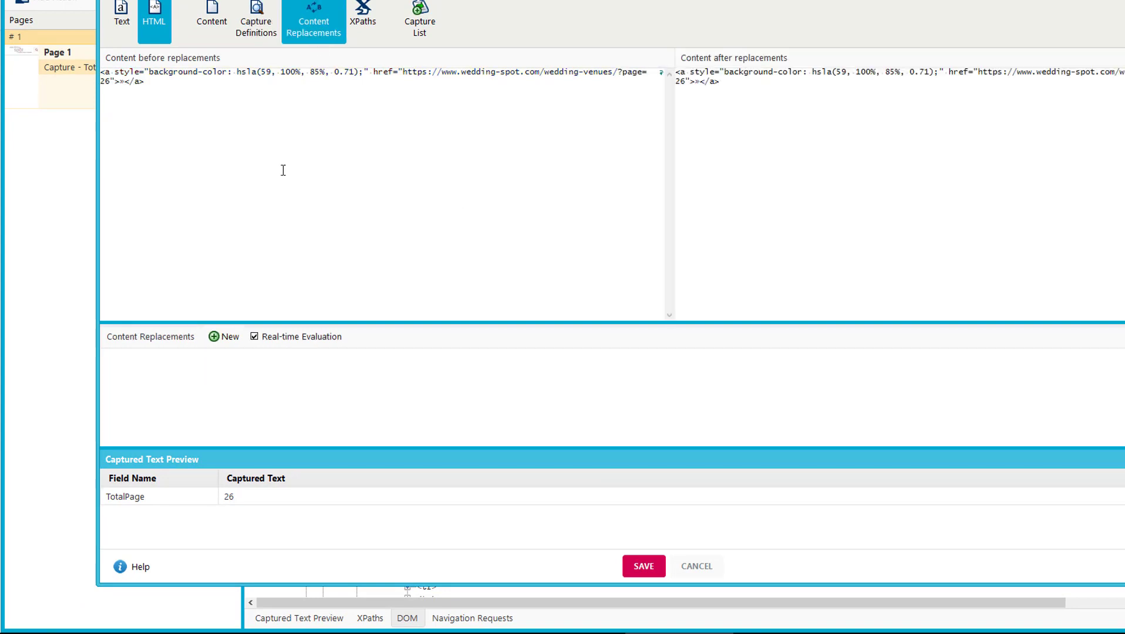
click(217, 339)
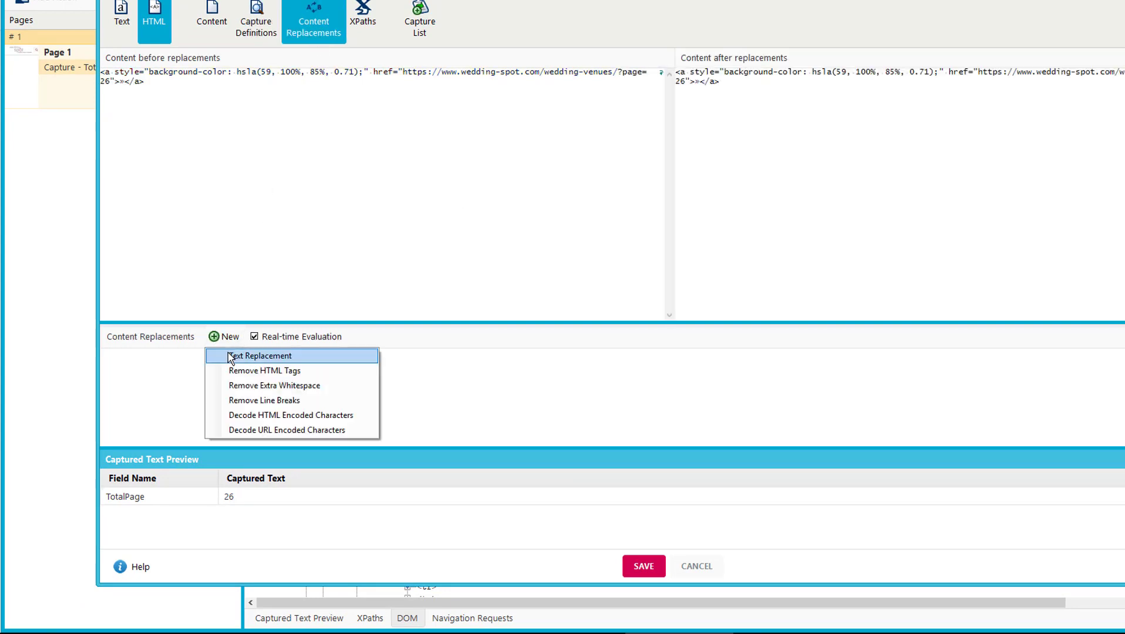
click(231, 355)
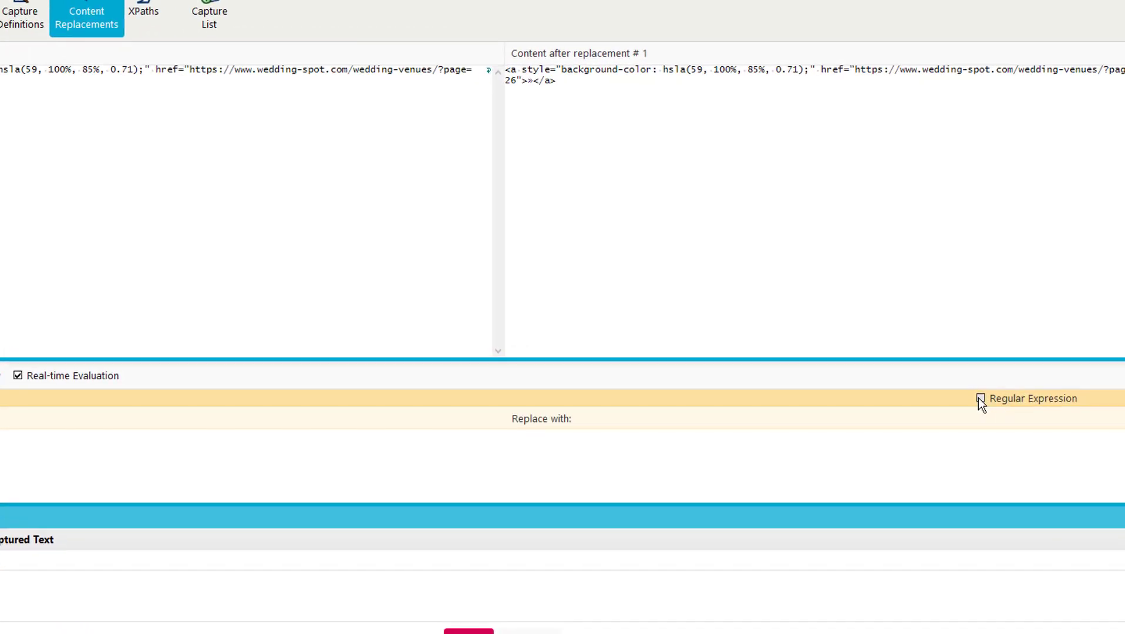
click(1081, 355)
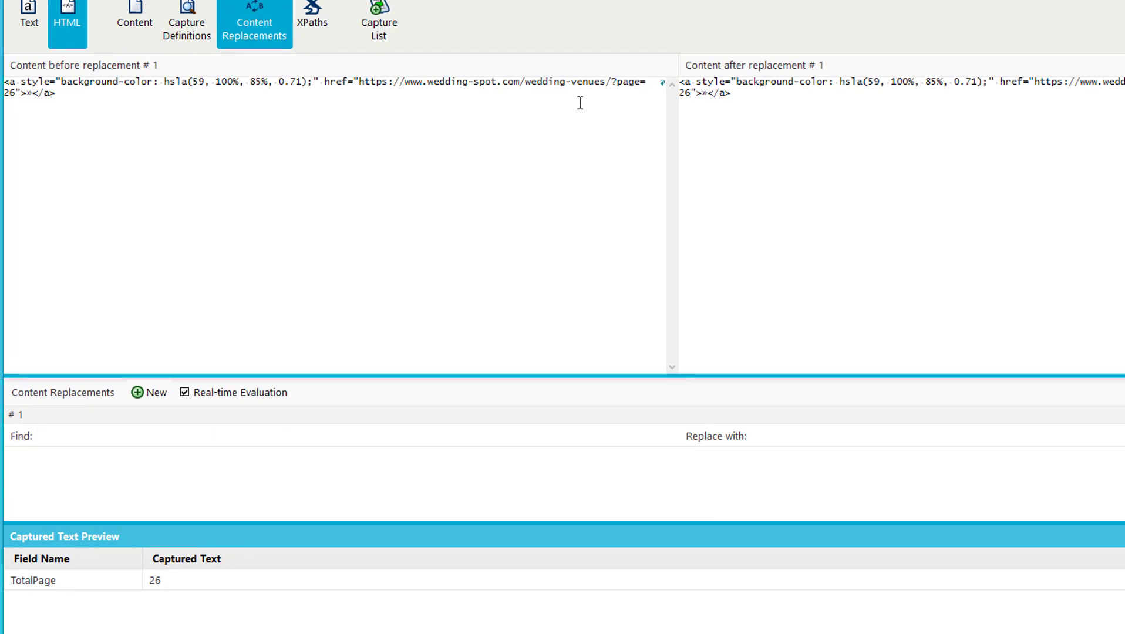
text(pa)
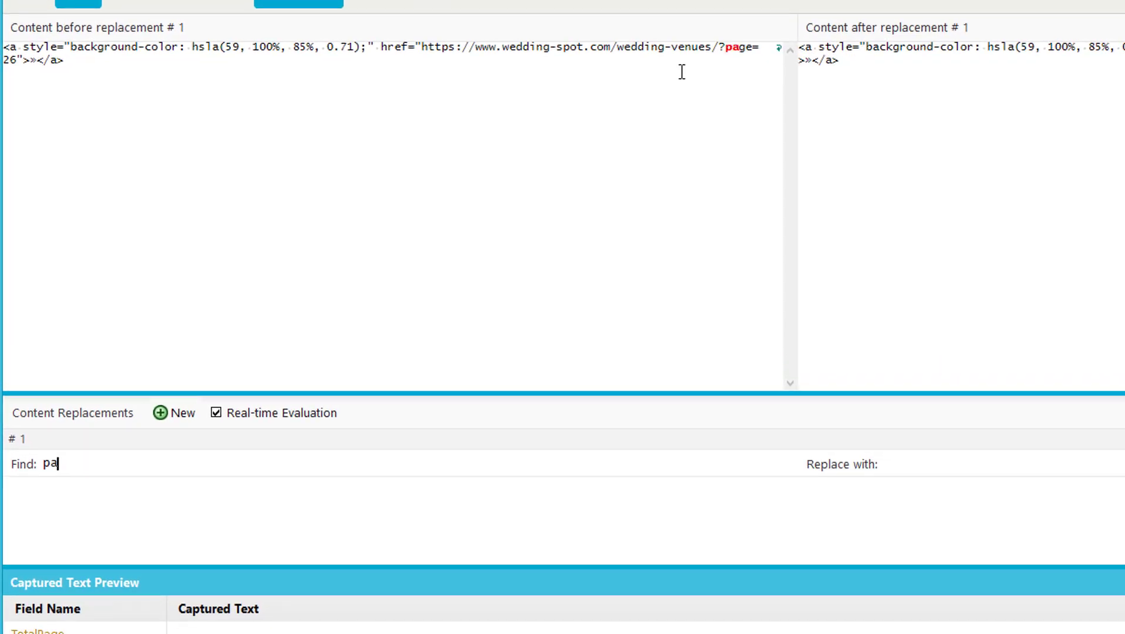
text(ge=()
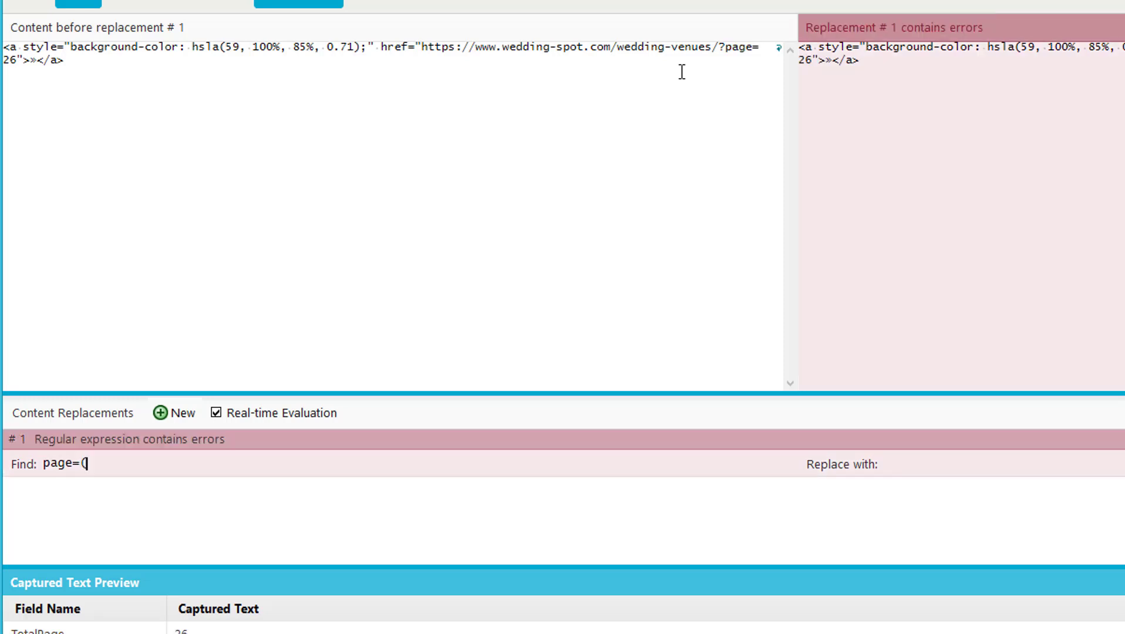
text())
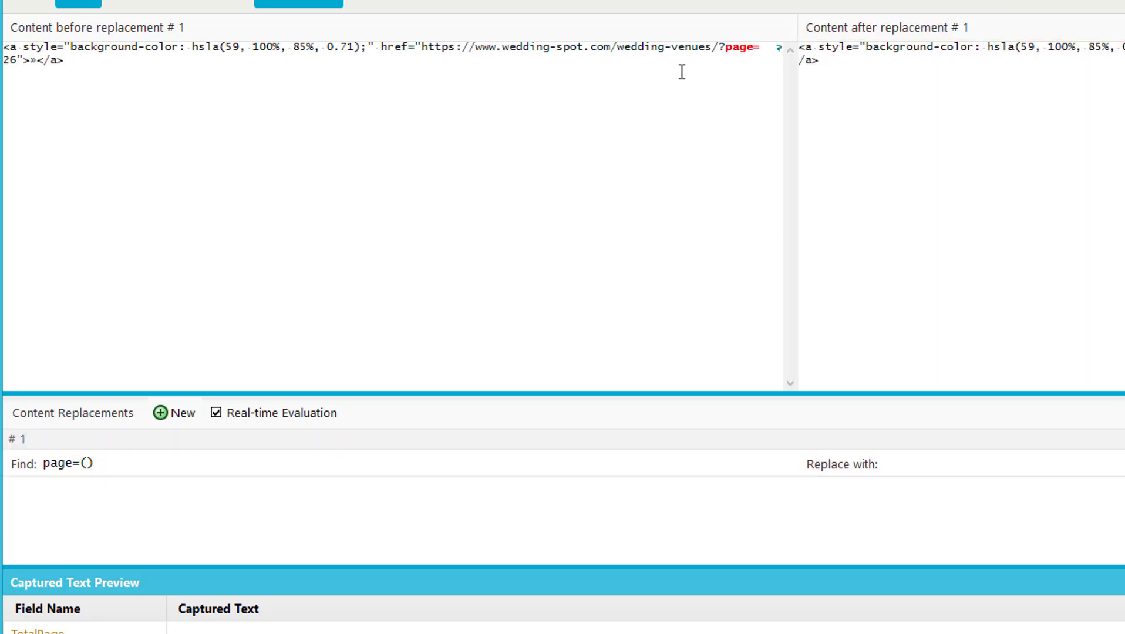
key(Left)
text(\d+)")
Set the content replacement's replace value to 1-$1.
click(997, 465)
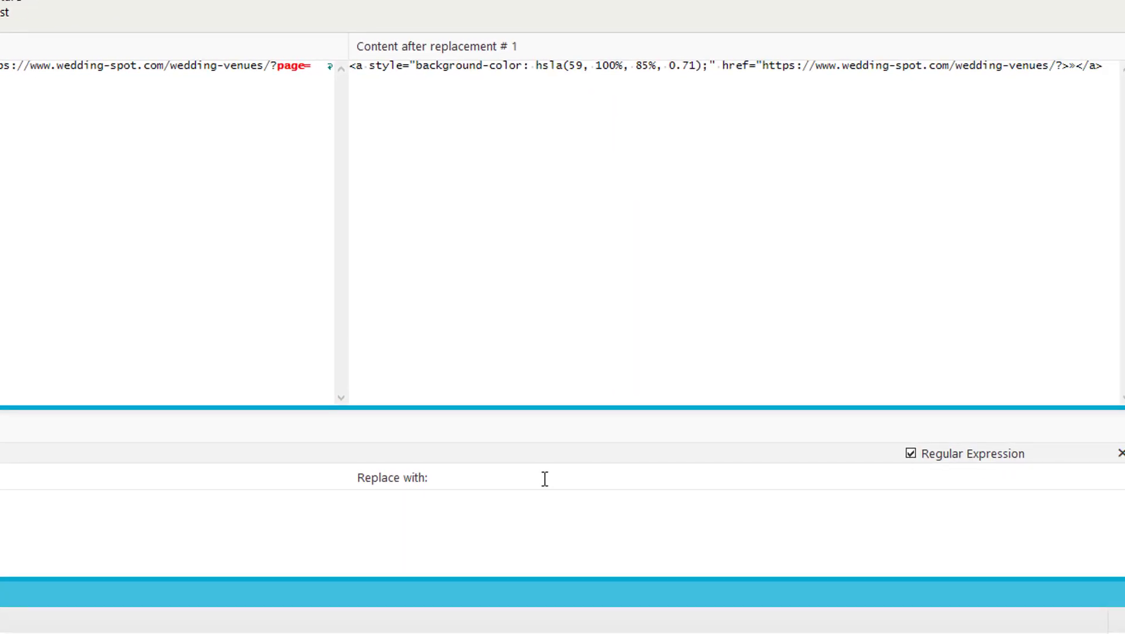
text(1-)
text($1)
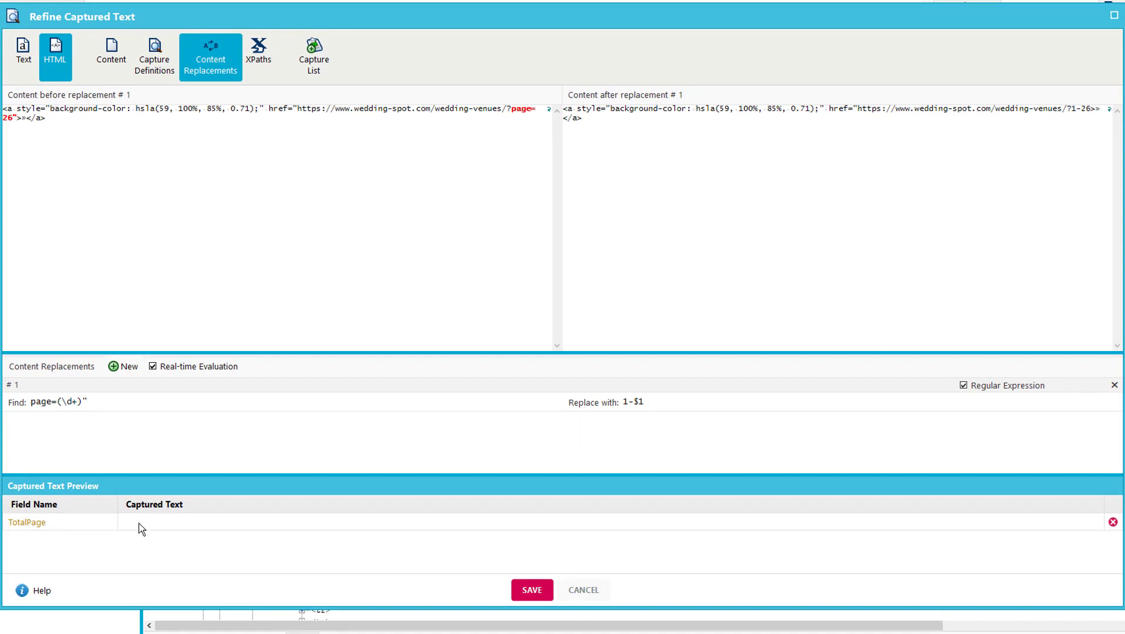
Try using venues/? instead of page= as the prefix in the TotalPage capture definition.
click(167, 77)
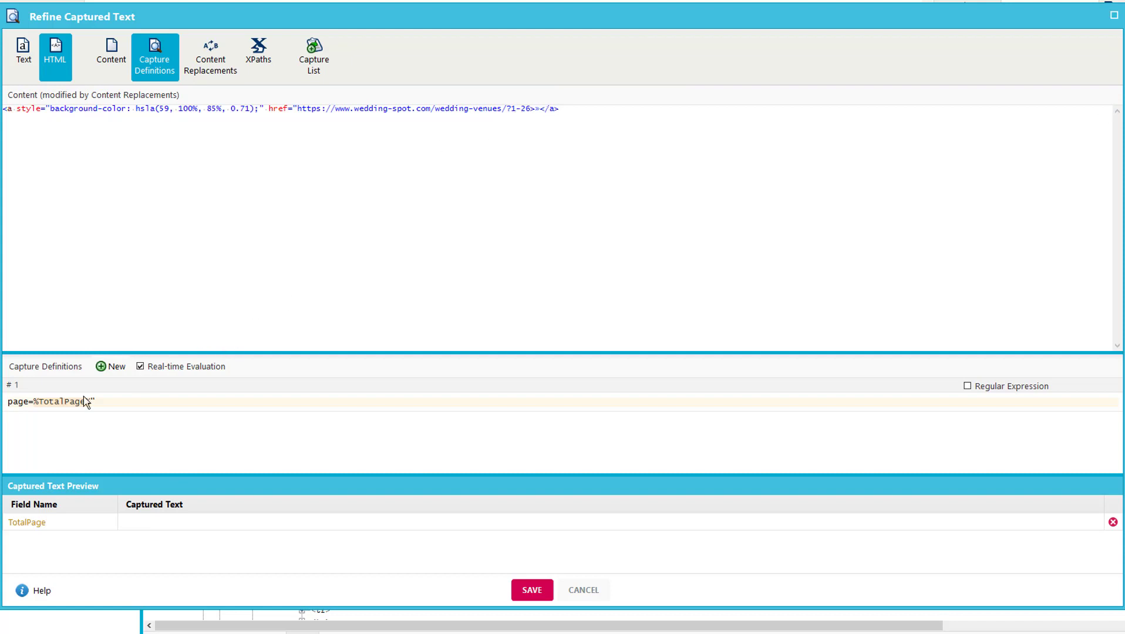
double_click(35, 402)
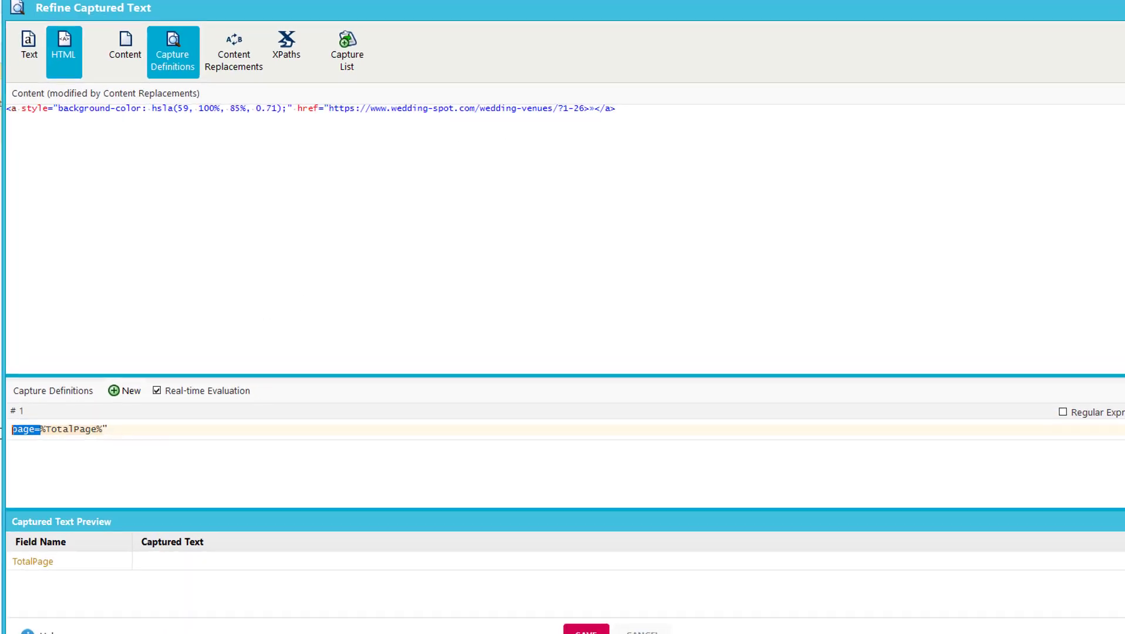
text(ven)
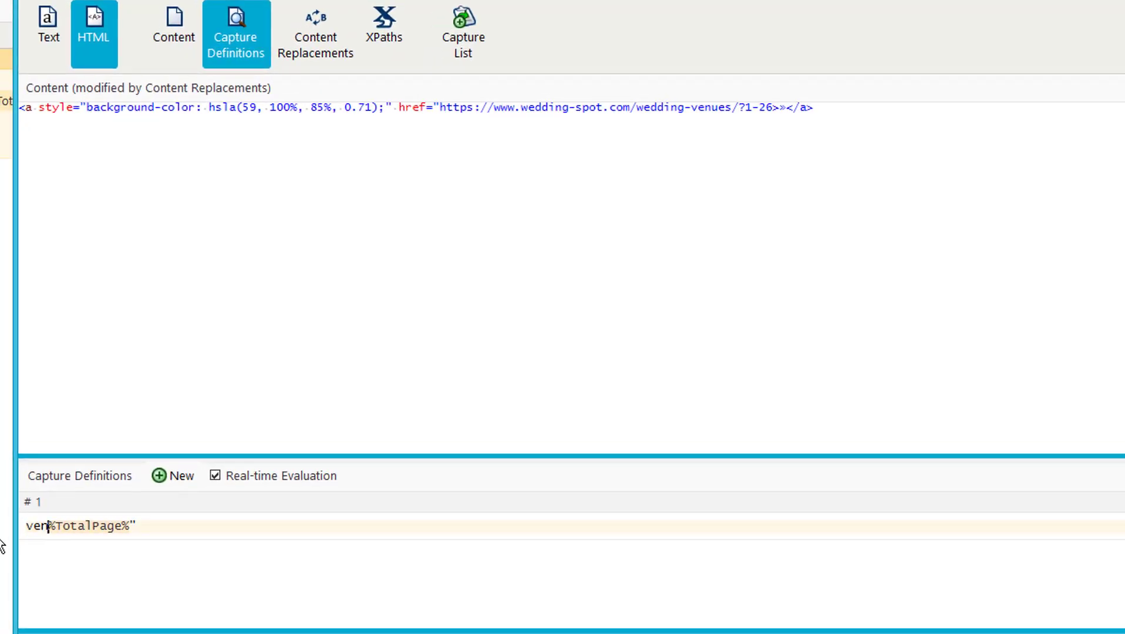
text(ues/)
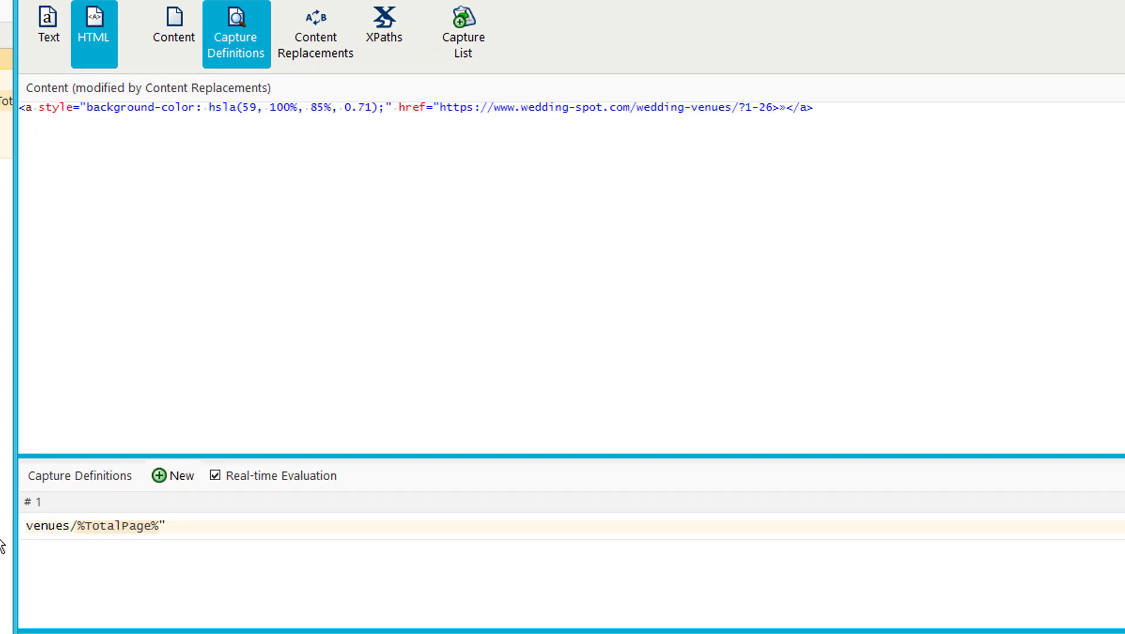
text(?)
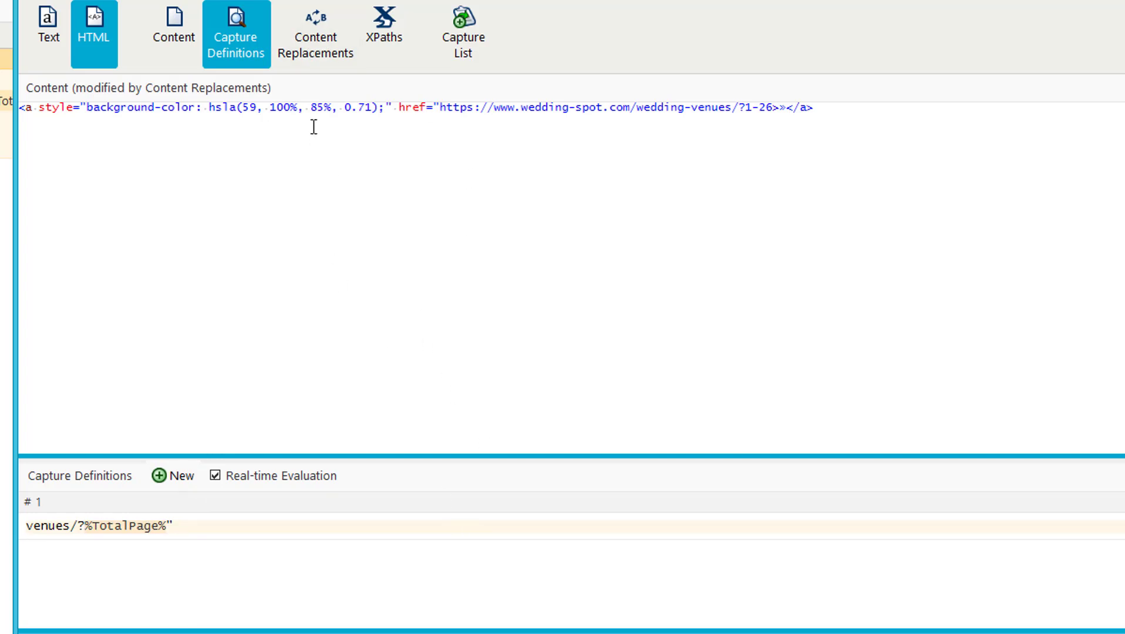
Set the replacement text to pages=1-$1 and the capture definition to pages=%TotalPage%>, and save the refinement.
click(316, 36)
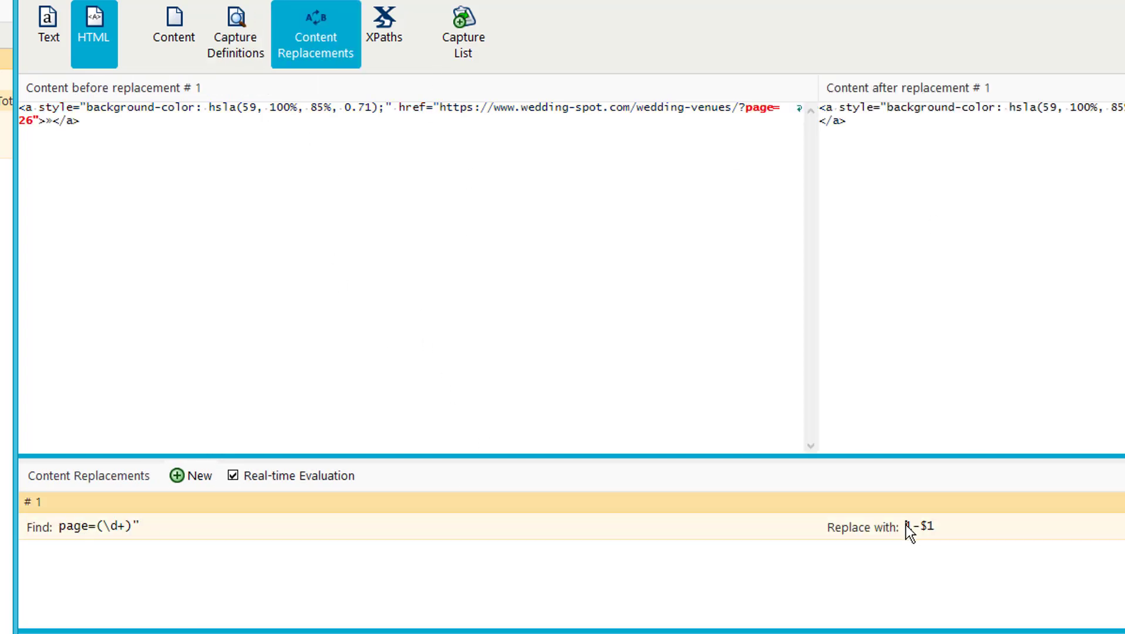
text(pages=)
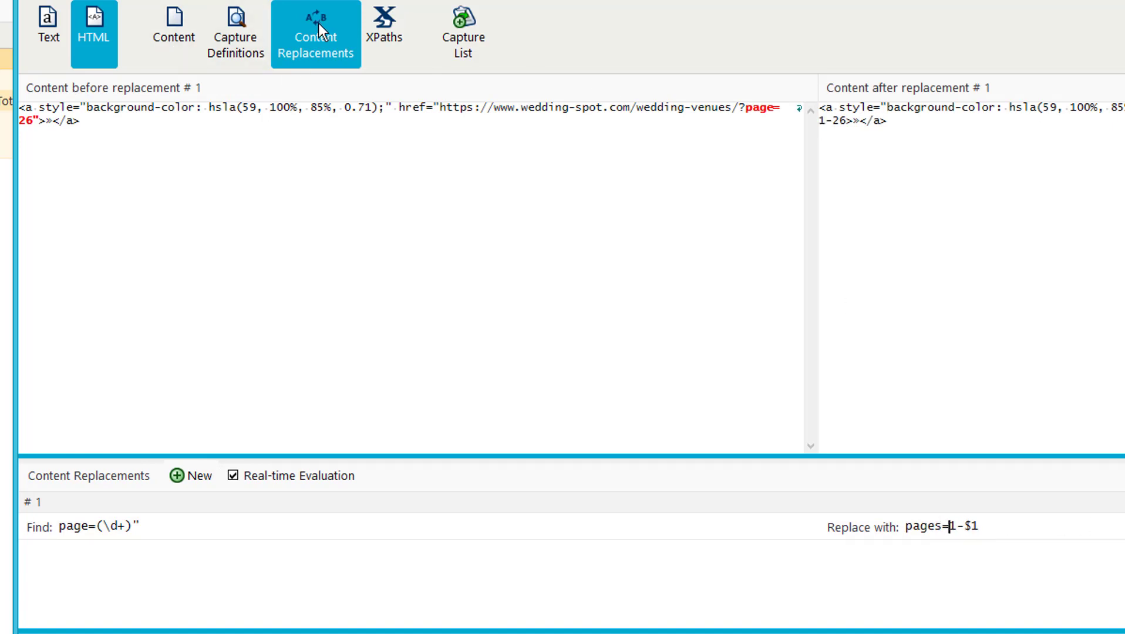
click(252, 42)
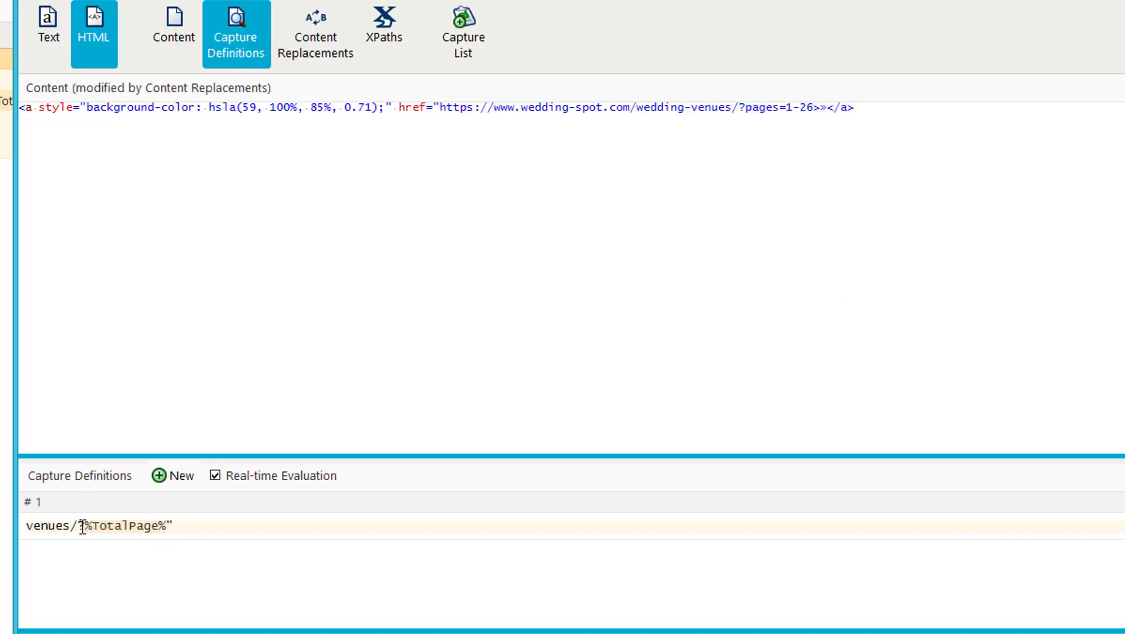
drag(84, 526, 26, 526)
text(pages)
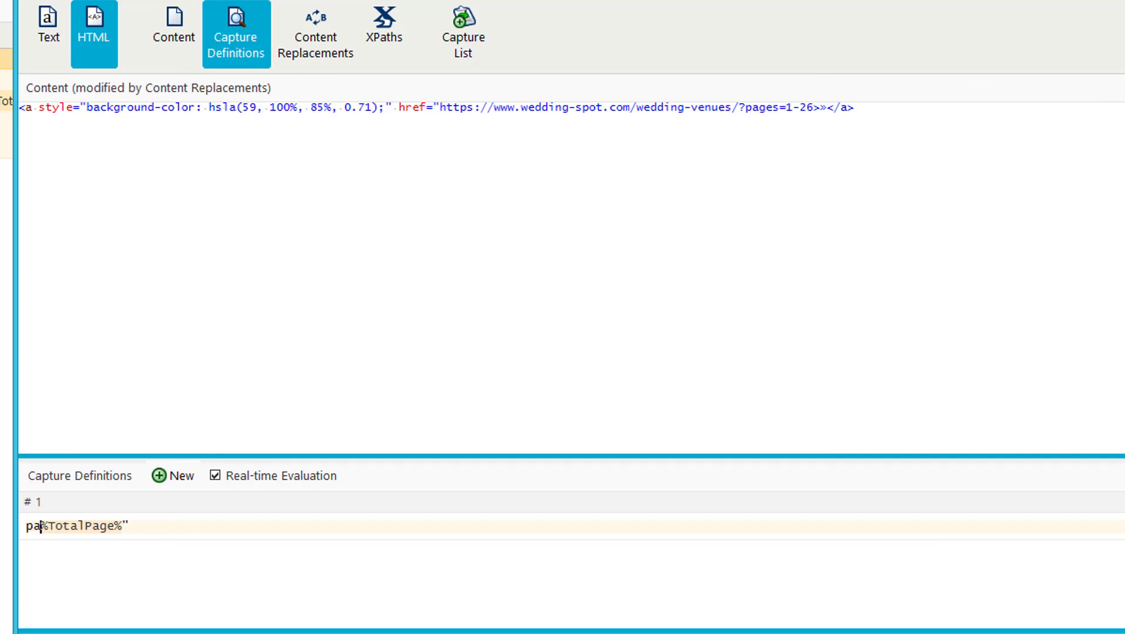
text(=)
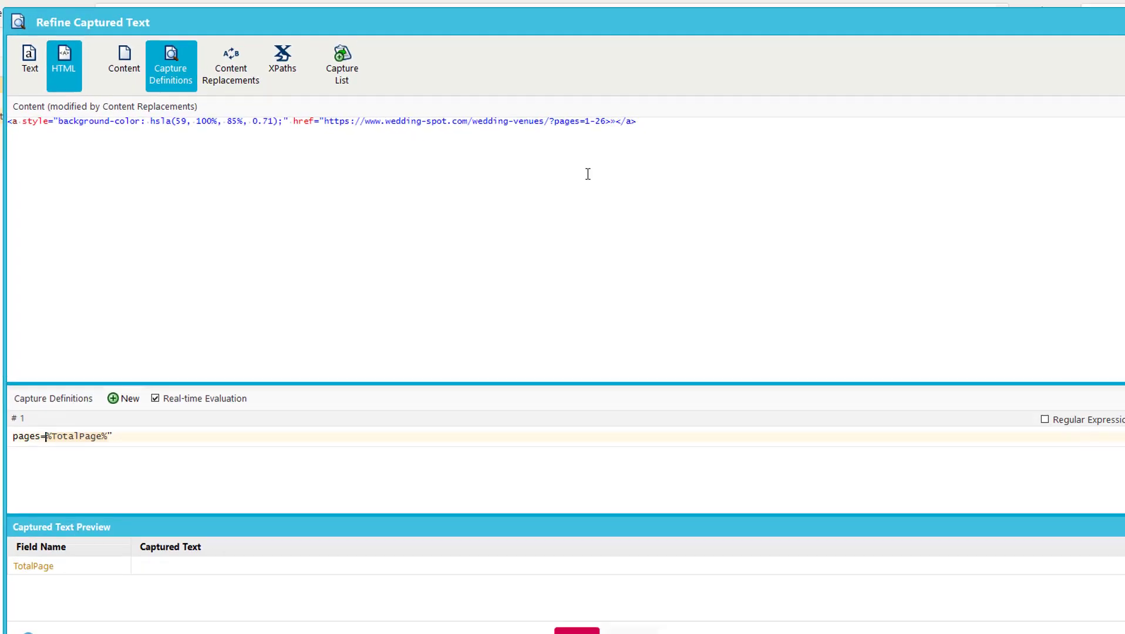
key(End)
key(BackSpace)
text(>)
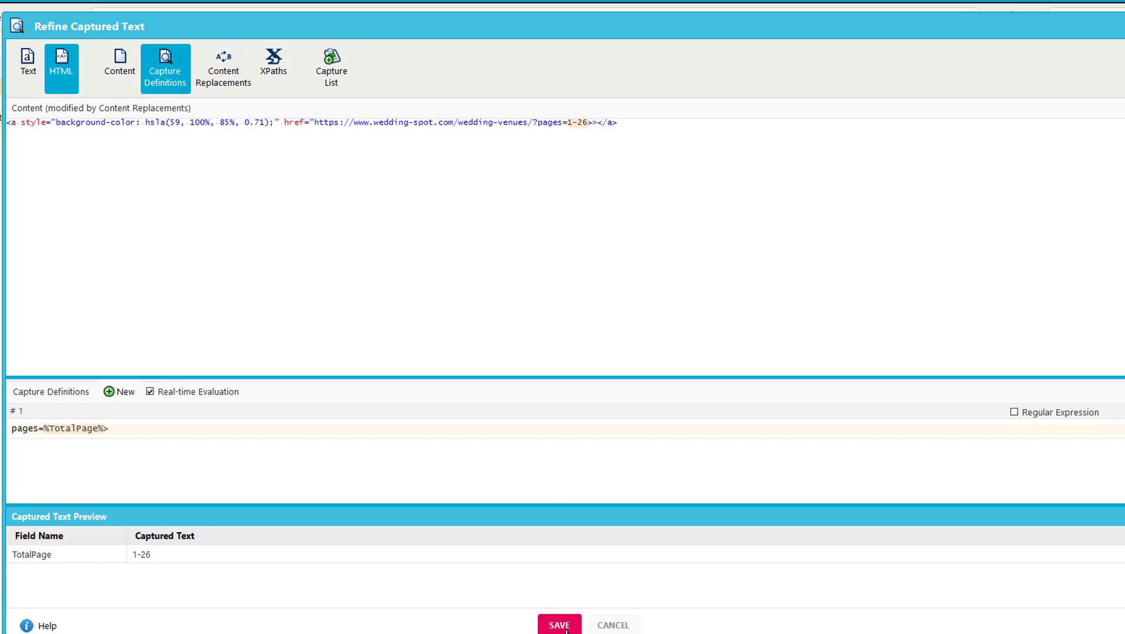
click(565, 626)
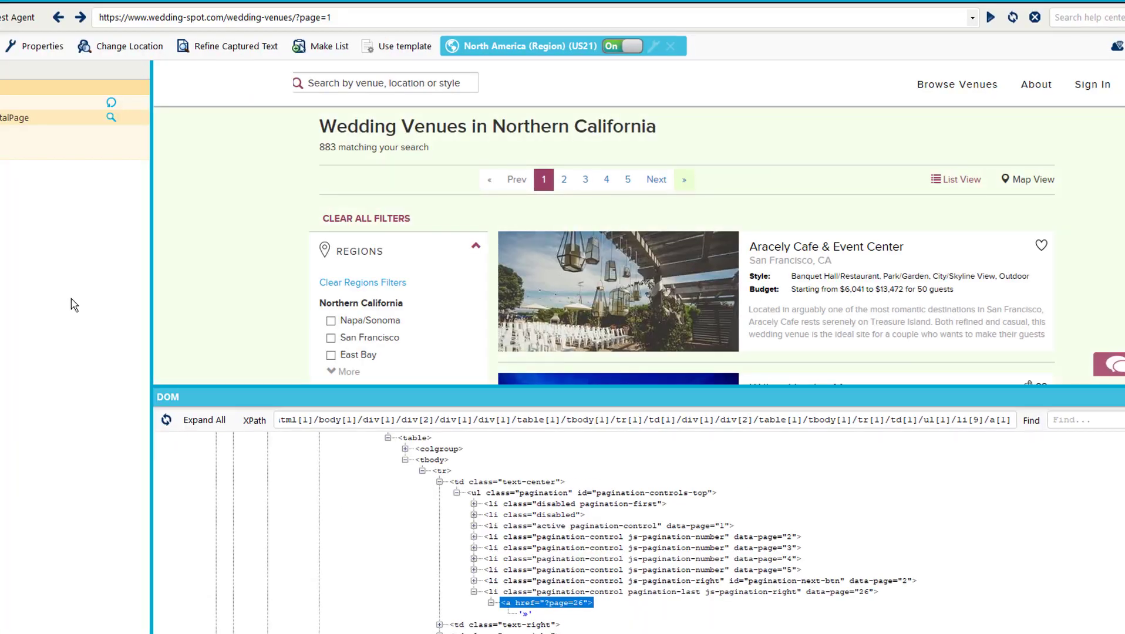
Add an Input List action to Page 1 by importing the Pages CSV file.
click(21, 33)
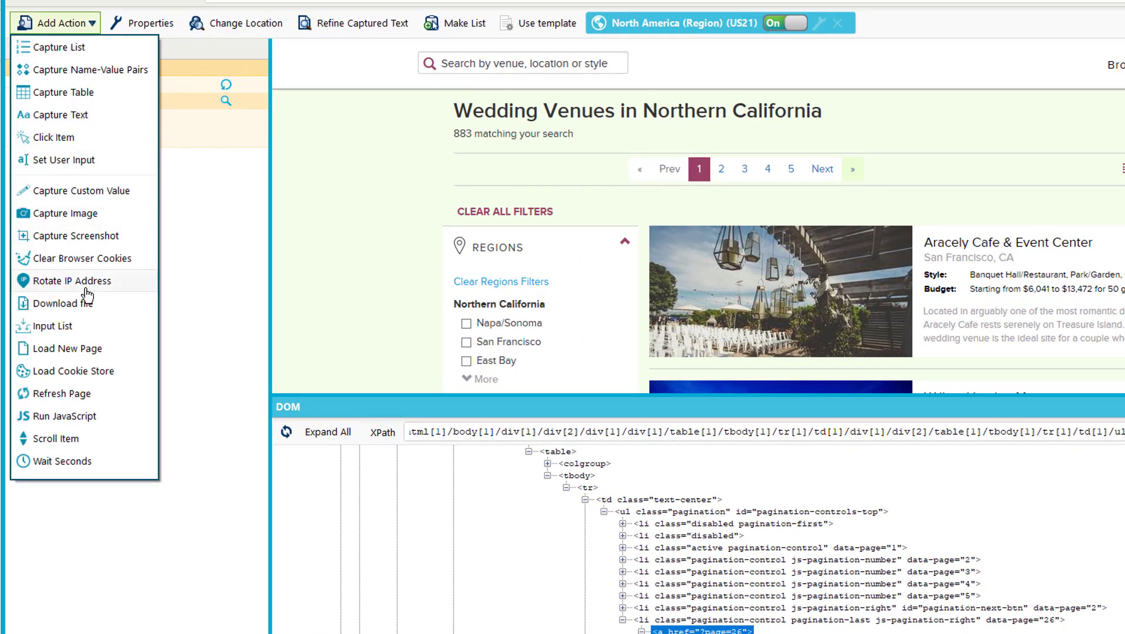
click(82, 326)
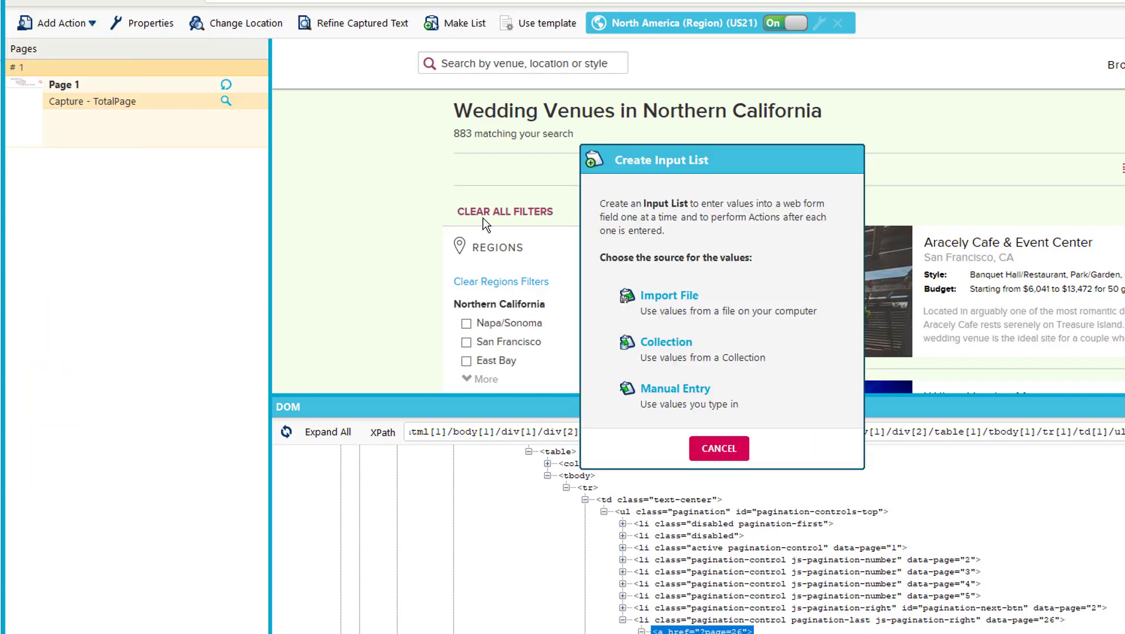
click(692, 315)
click(946, 295)
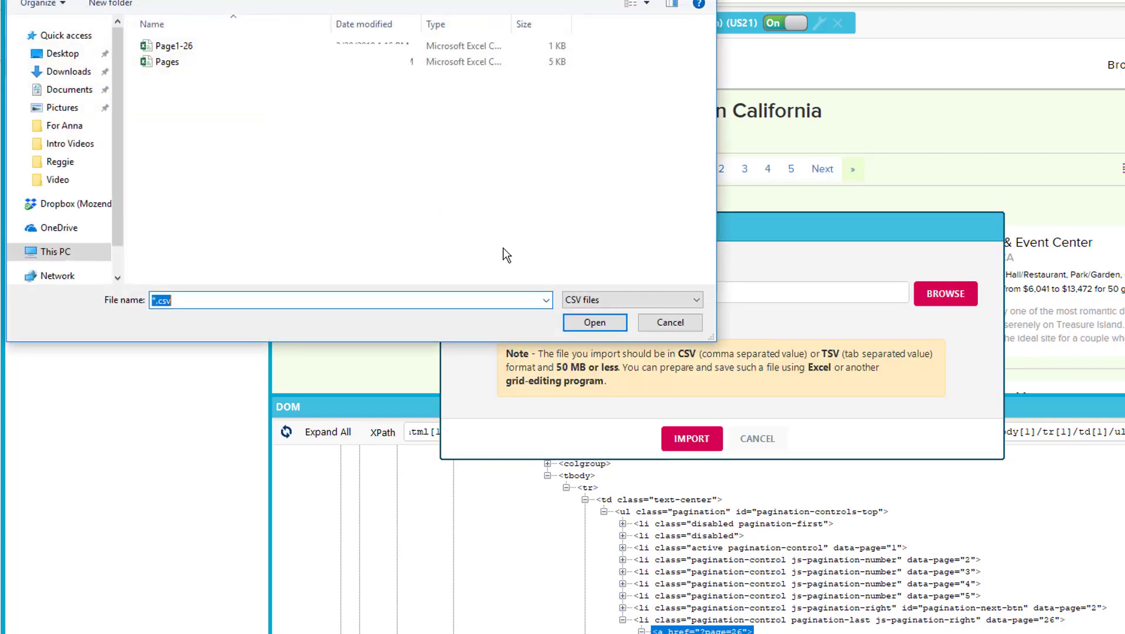
click(159, 63)
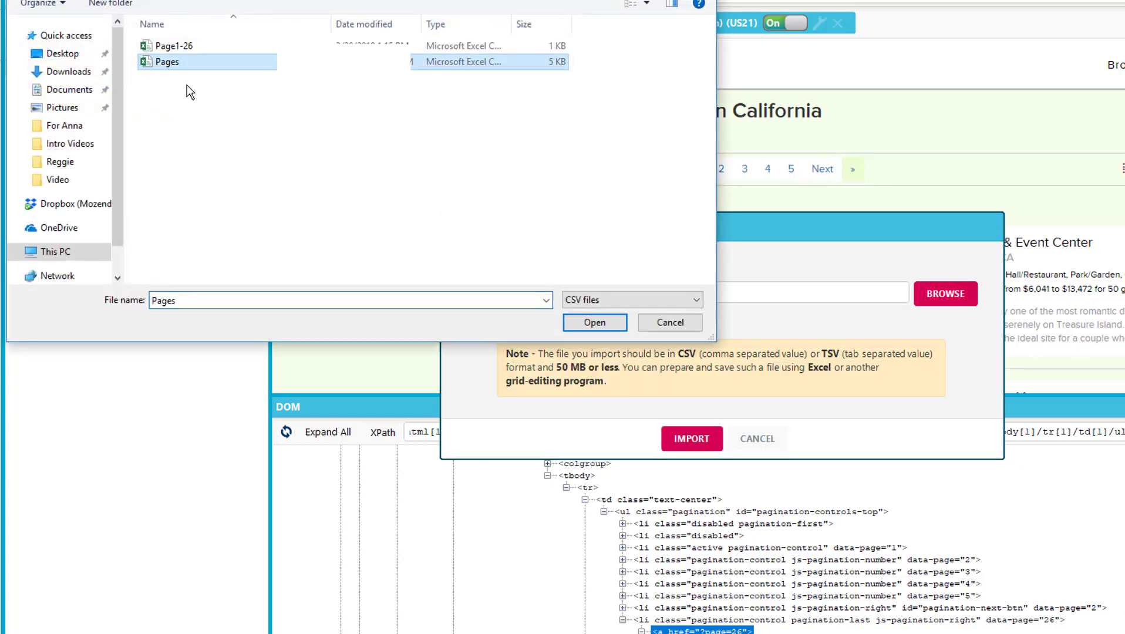
click(598, 324)
click(670, 435)
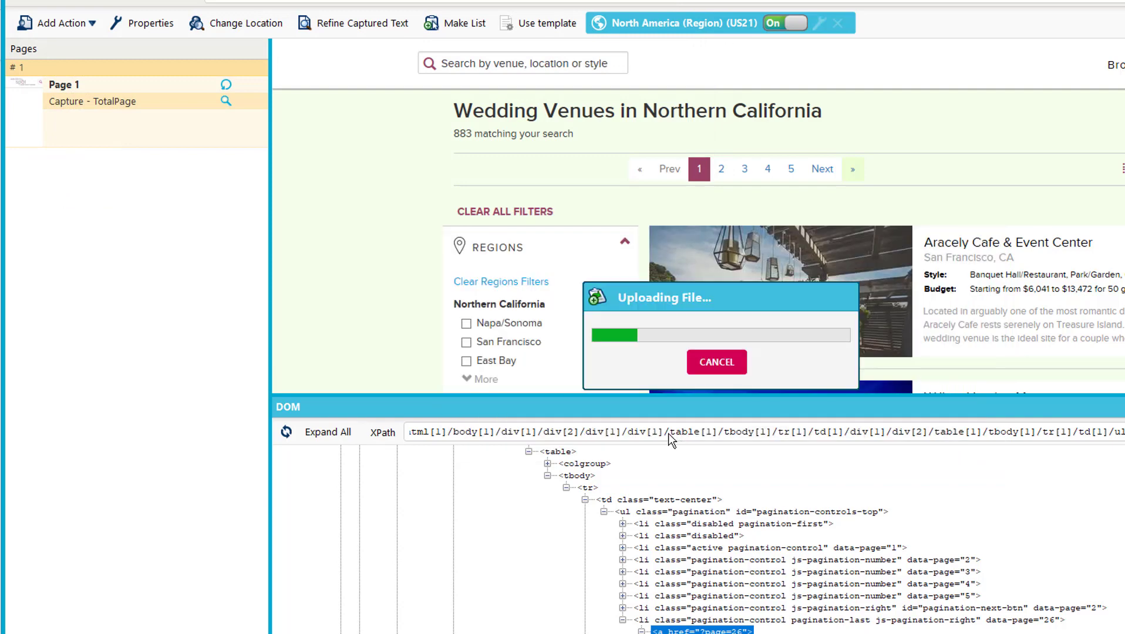
click(683, 494)
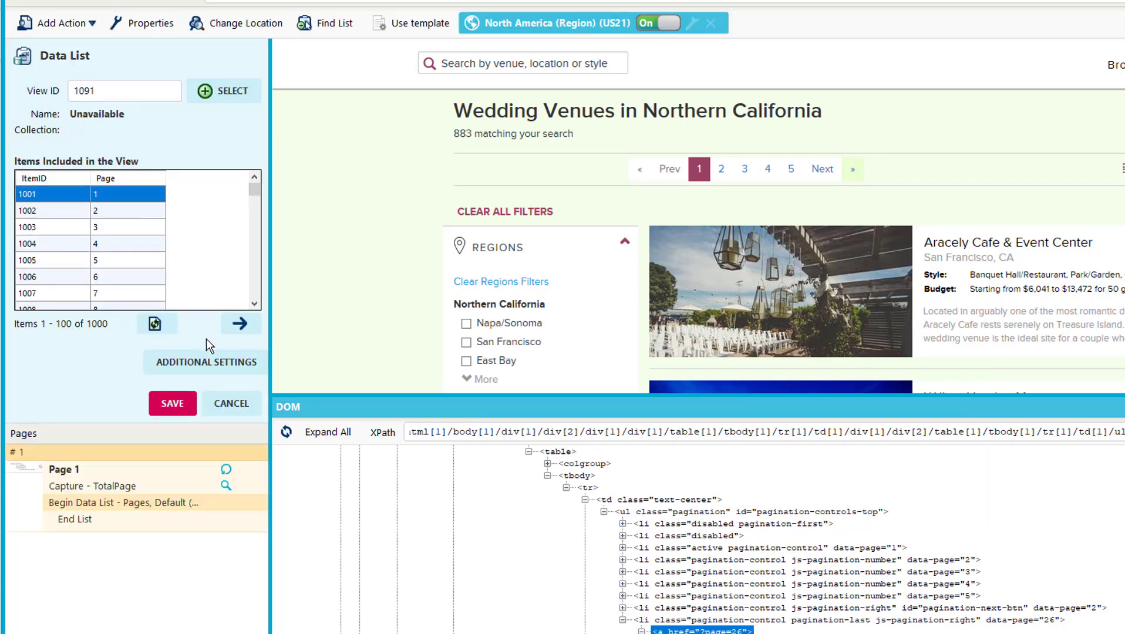
Limit the Pages data list to the item range %TotalPage% in its additional settings and save the list.
click(205, 367)
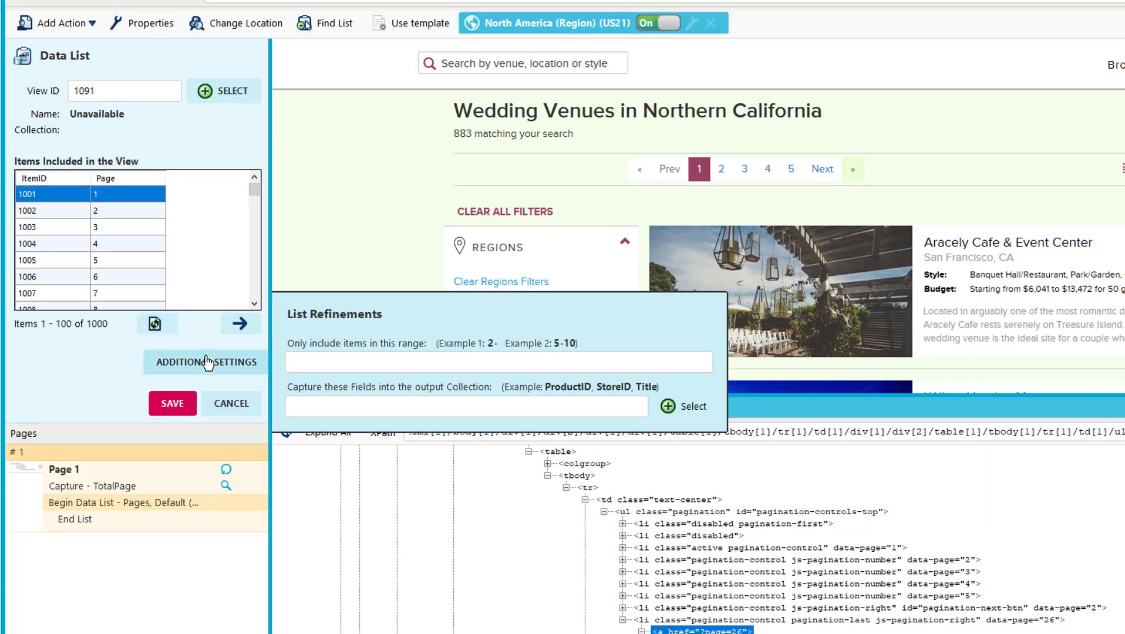
click(305, 362)
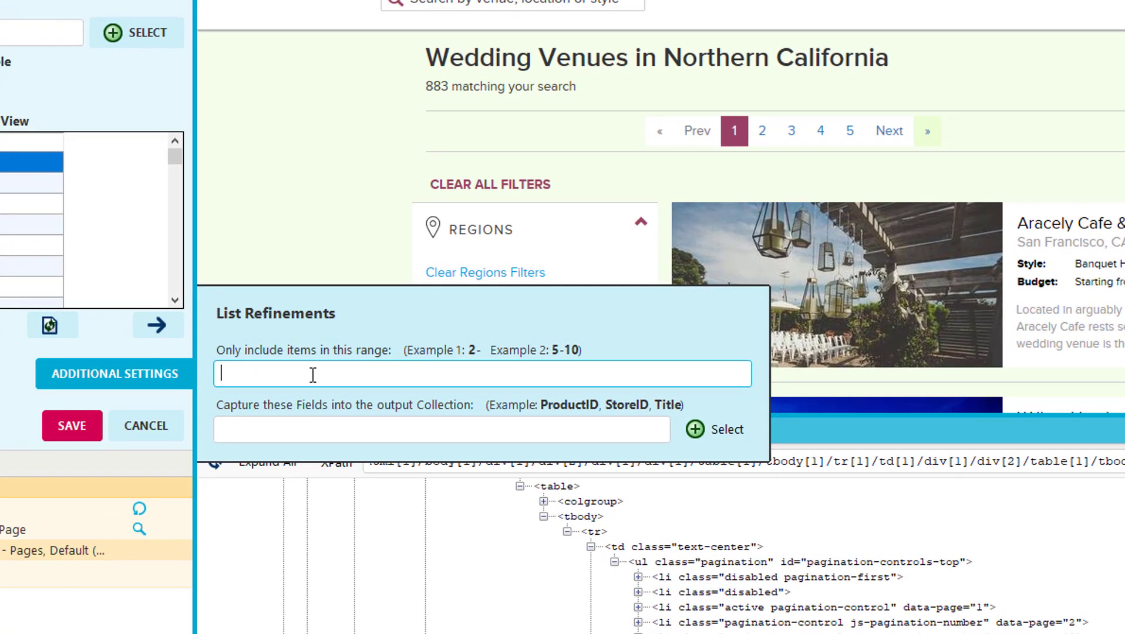
text(%%)
text(TotalPage)
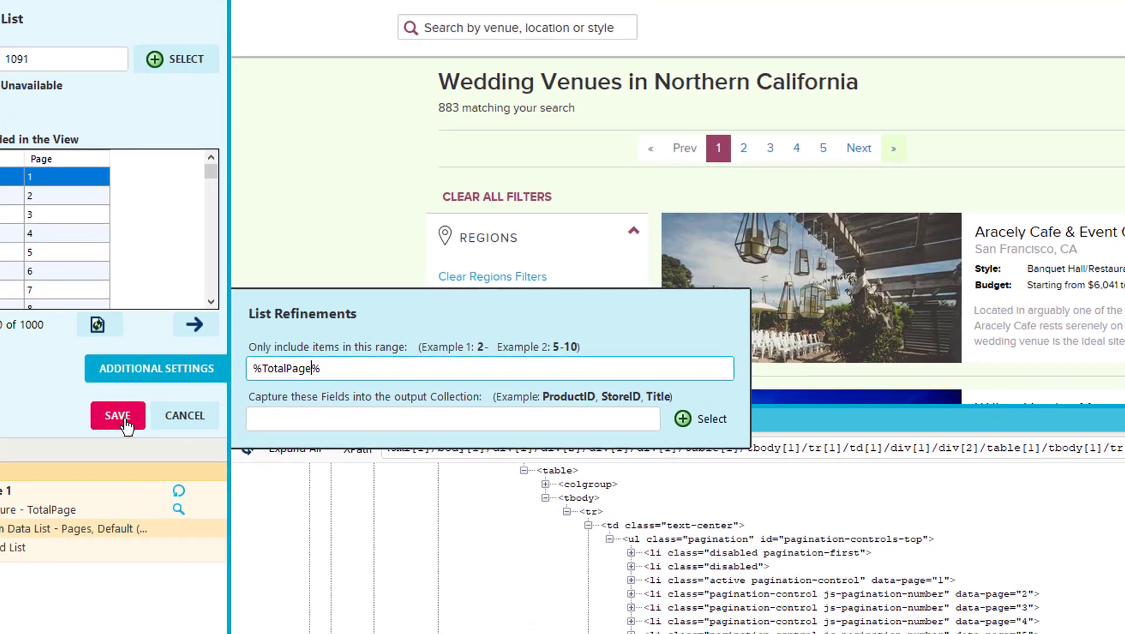
click(124, 418)
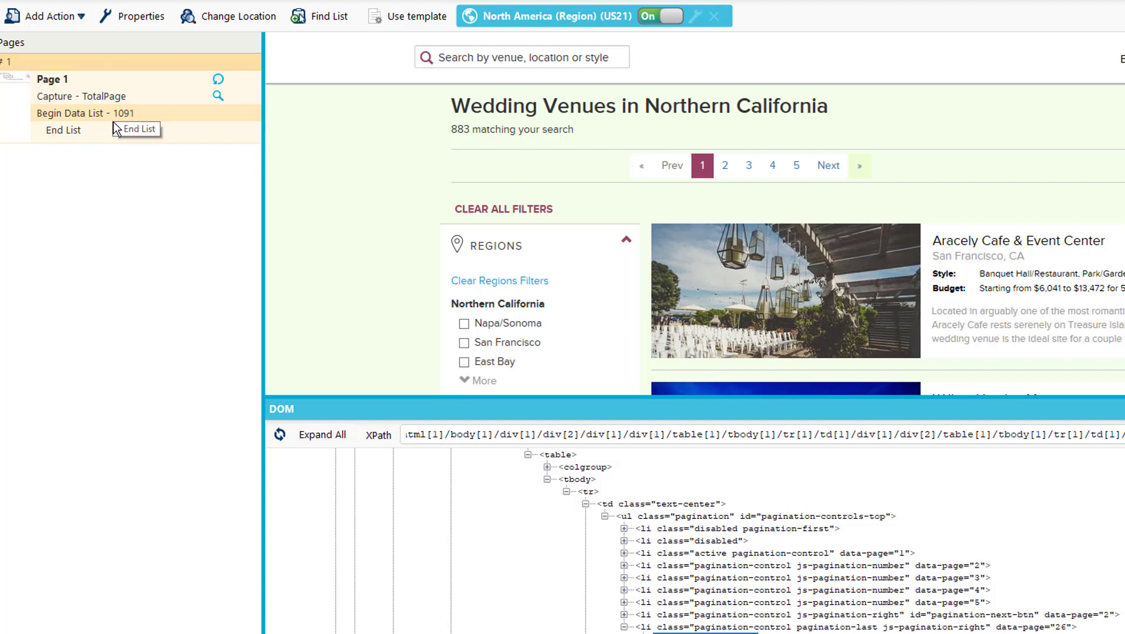
Start a Load New Page action in the data list and copy the venue results URL through ?page= from the web browser.
click(61, 24)
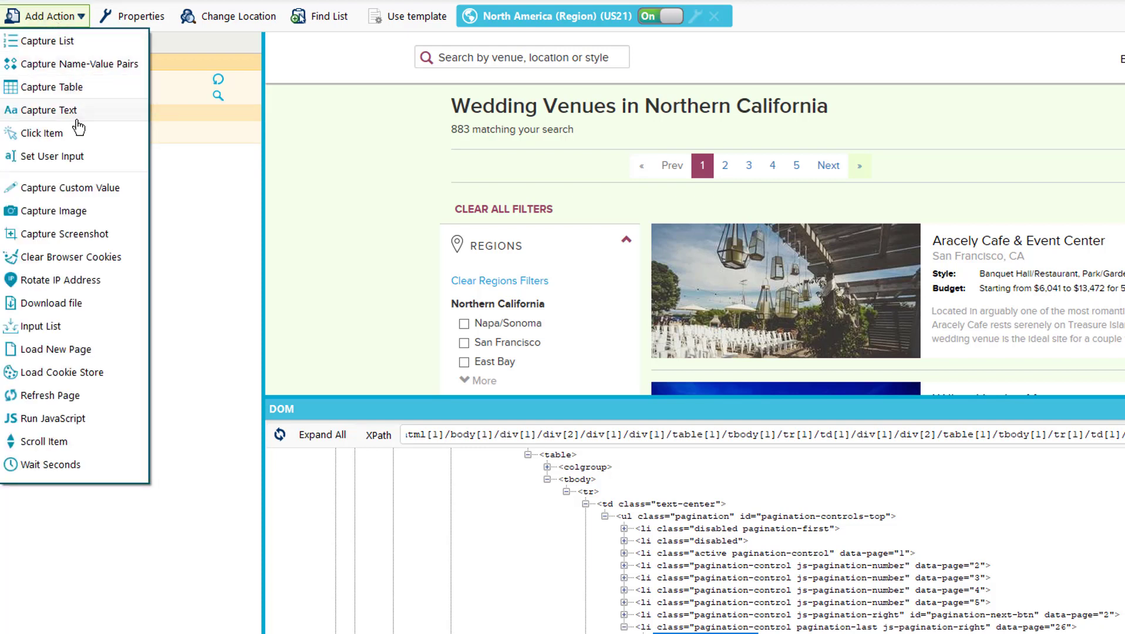
click(97, 353)
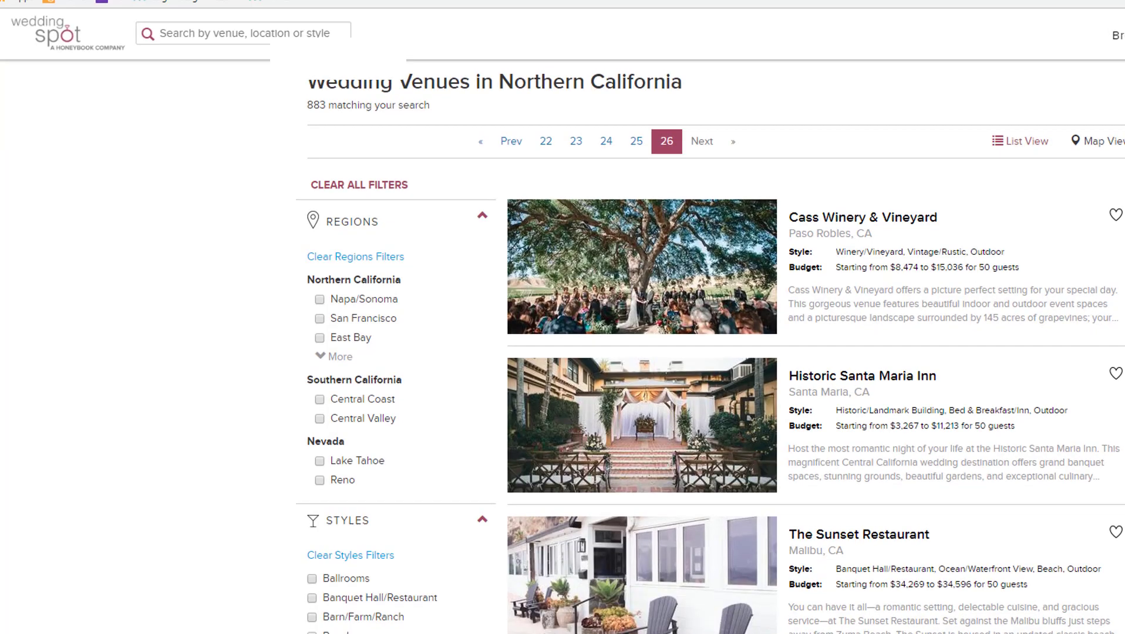
click(387, 21)
right_click(383, 22)
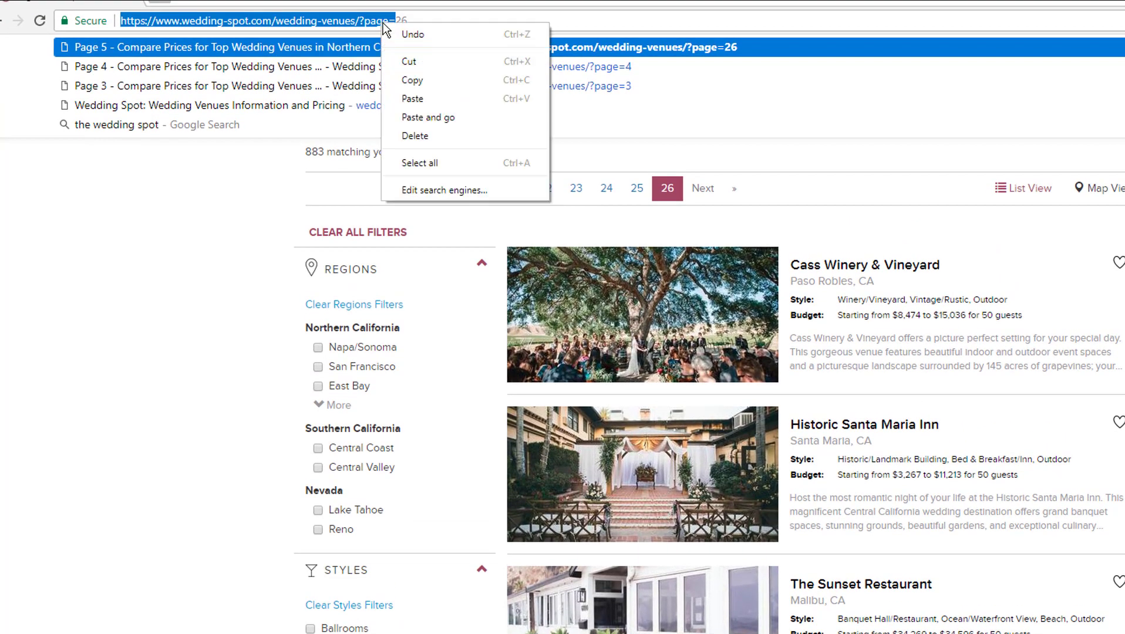
click(411, 80)
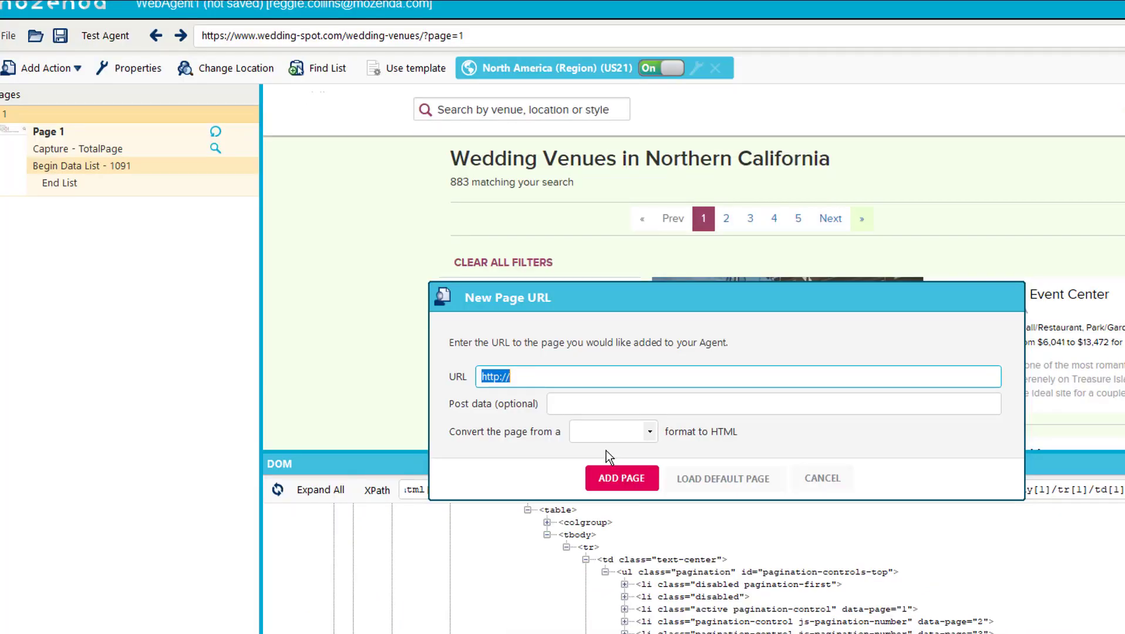
key(ctrl+v)
key(BackSpace)
text(%%)
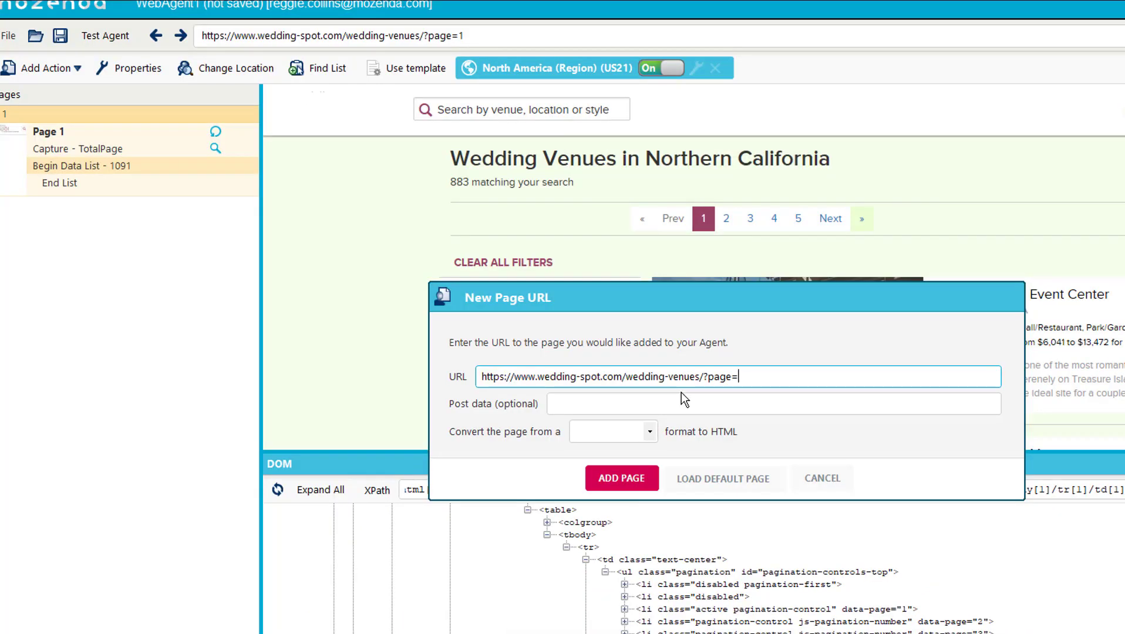
key(Left)
text(Page)
click(640, 480)
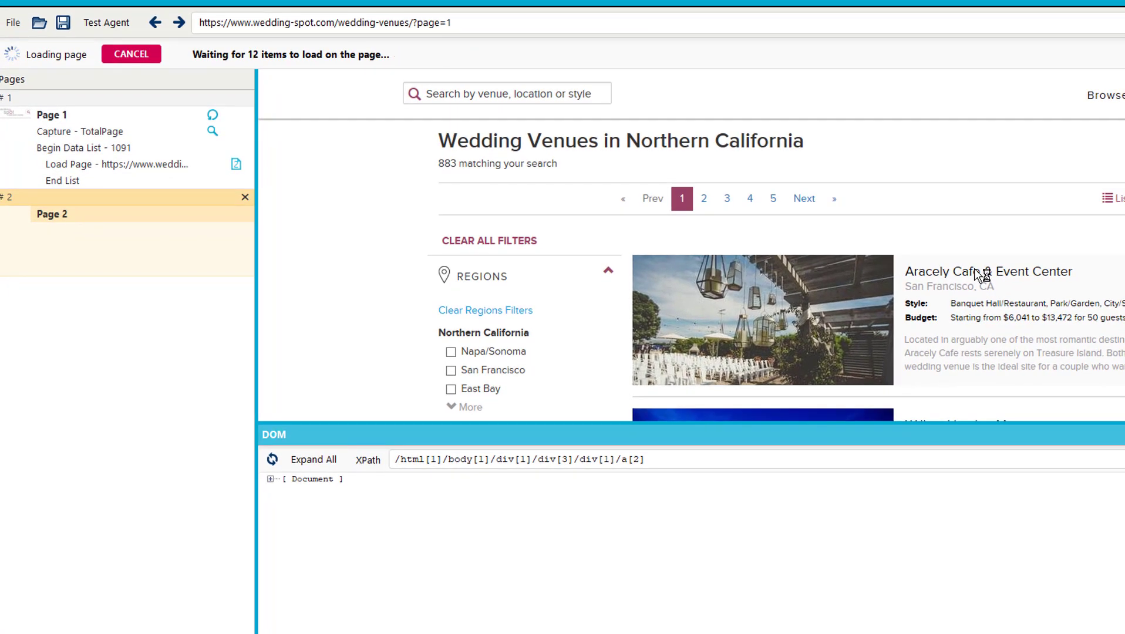
Create a Capture List named Vendor Name on Page 2 from the Aracely Cafe & Event Center and Willow Heights Mansion titles.
click(978, 271)
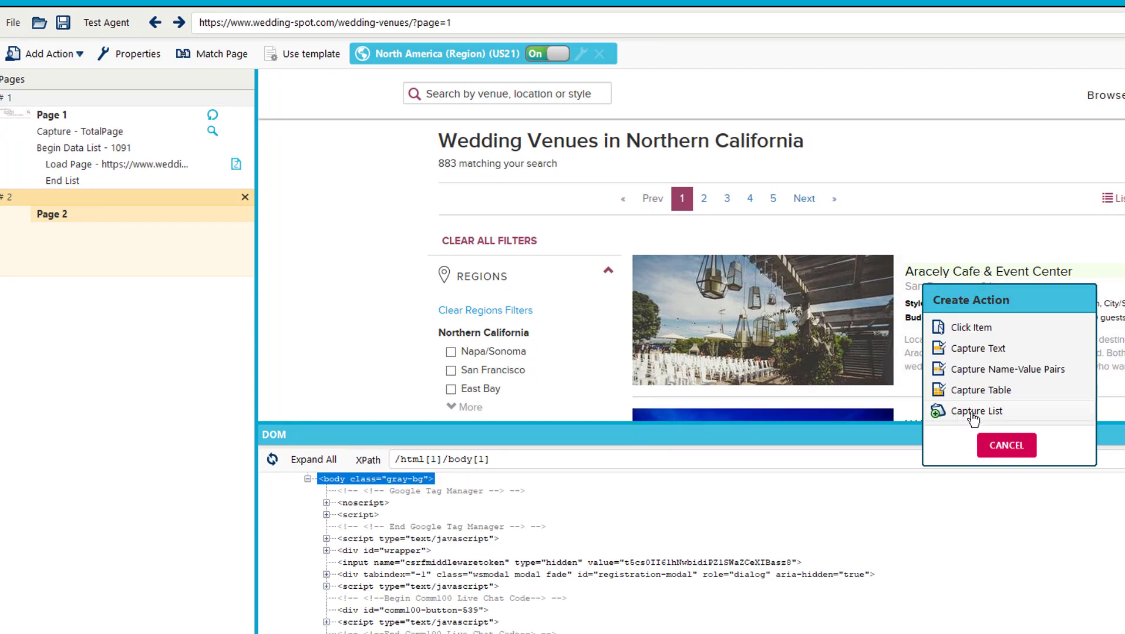
click(972, 413)
scroll(964, 299, down, 2)
click(957, 320)
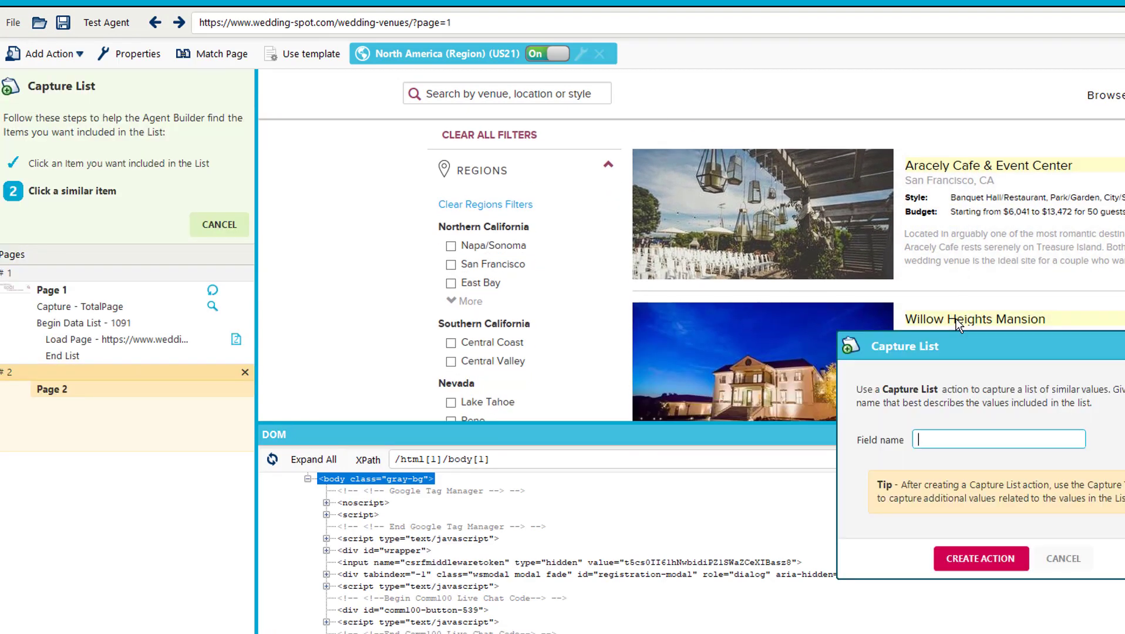
text(Vendor Name)
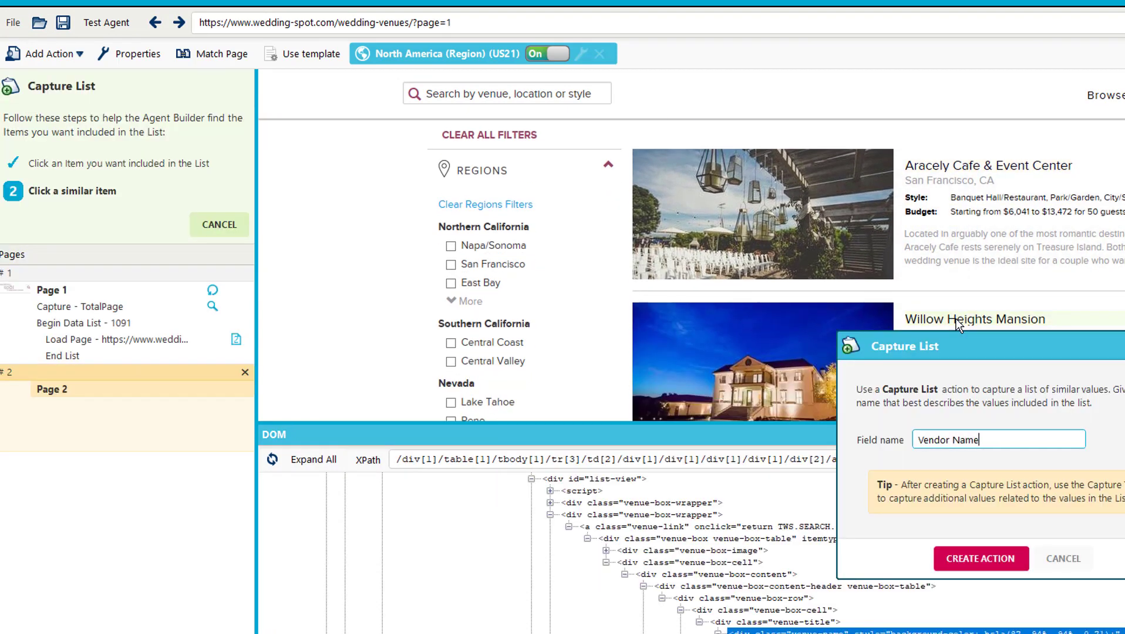
key(Return)
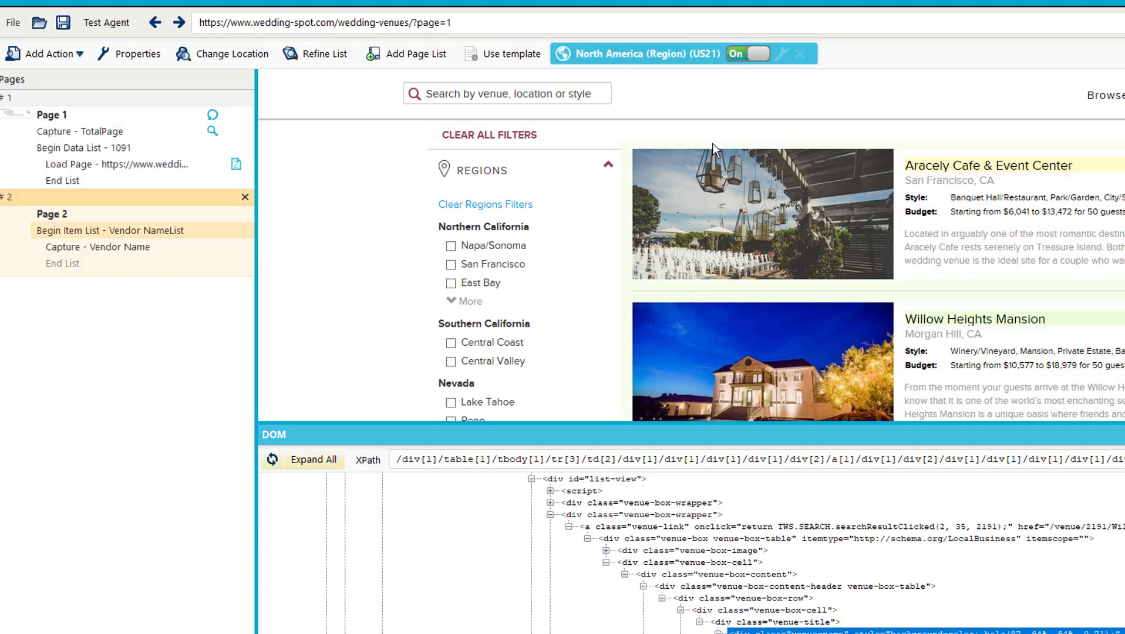
scroll(972, 273, up, 2)
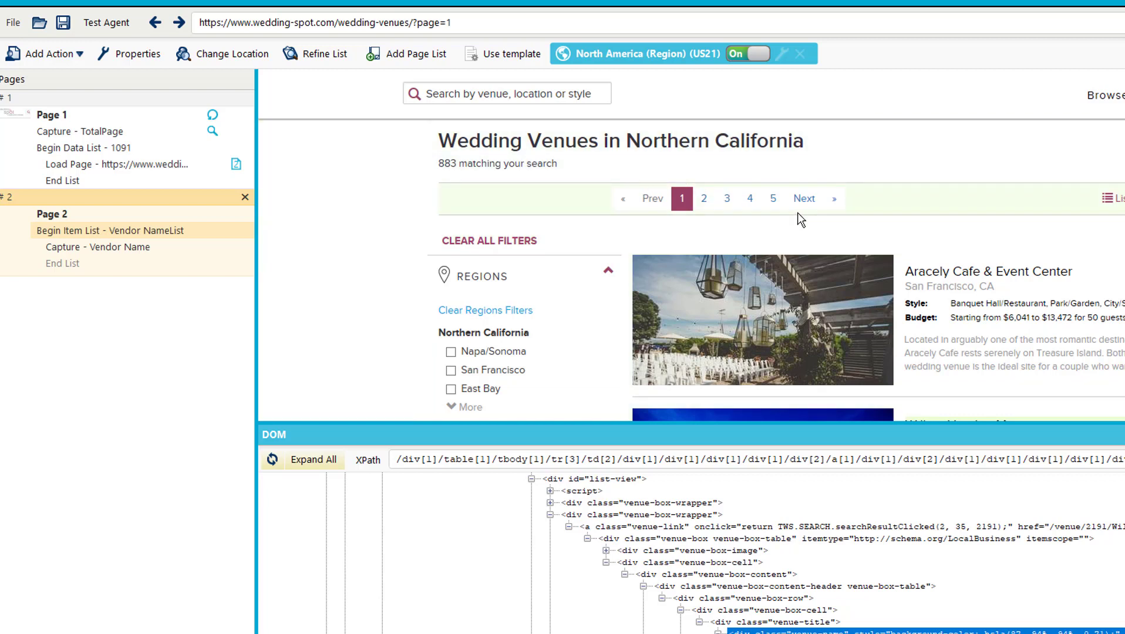
click(836, 207)
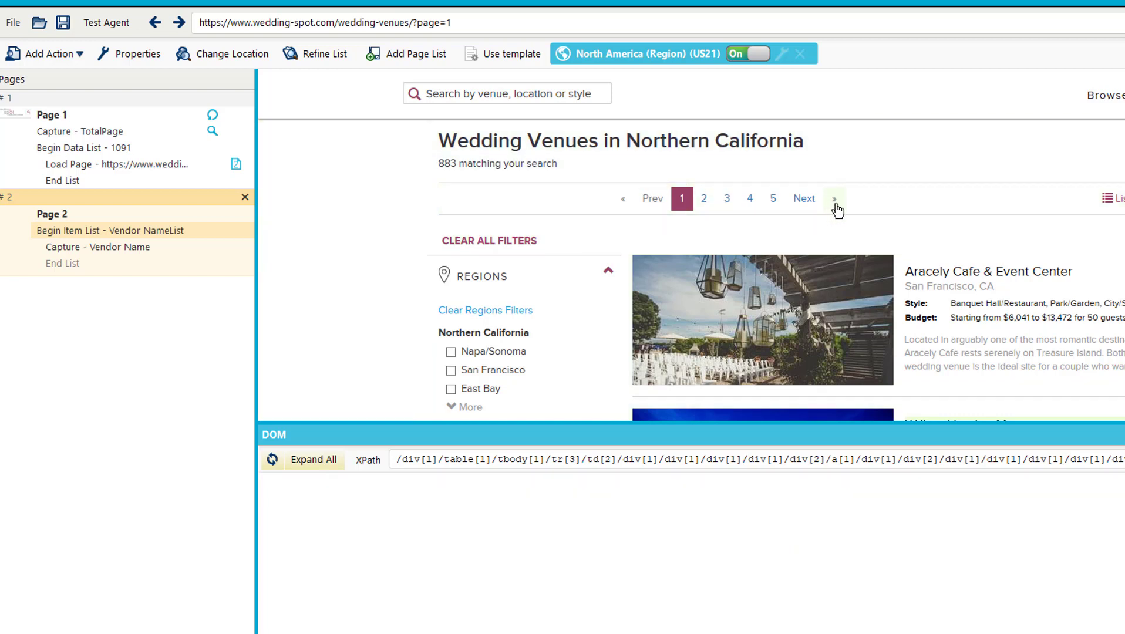
click(958, 183)
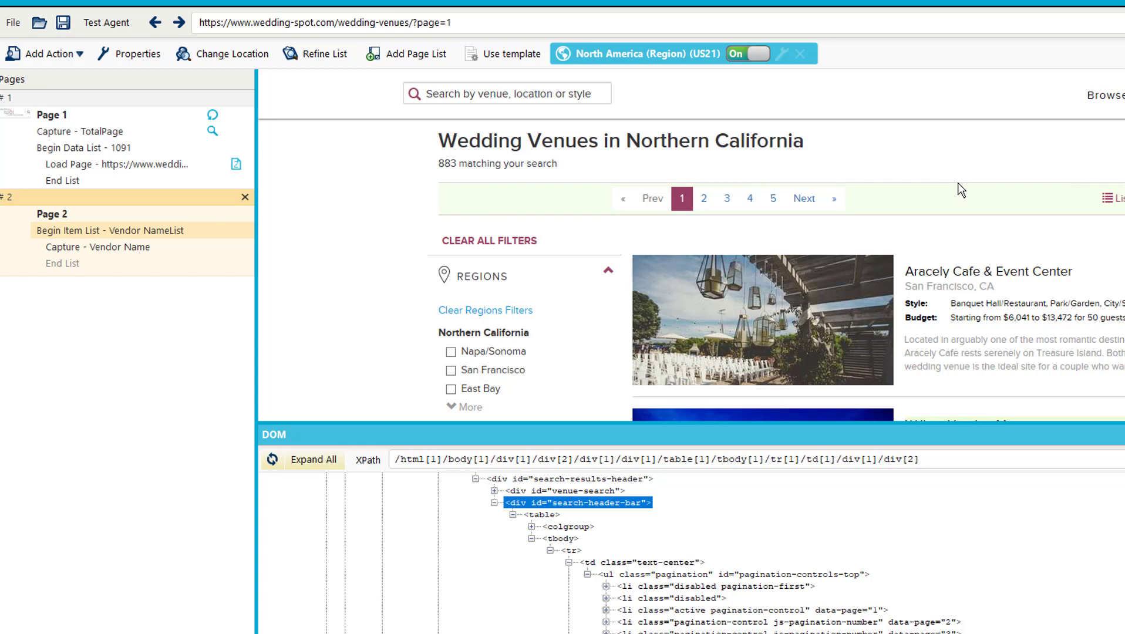